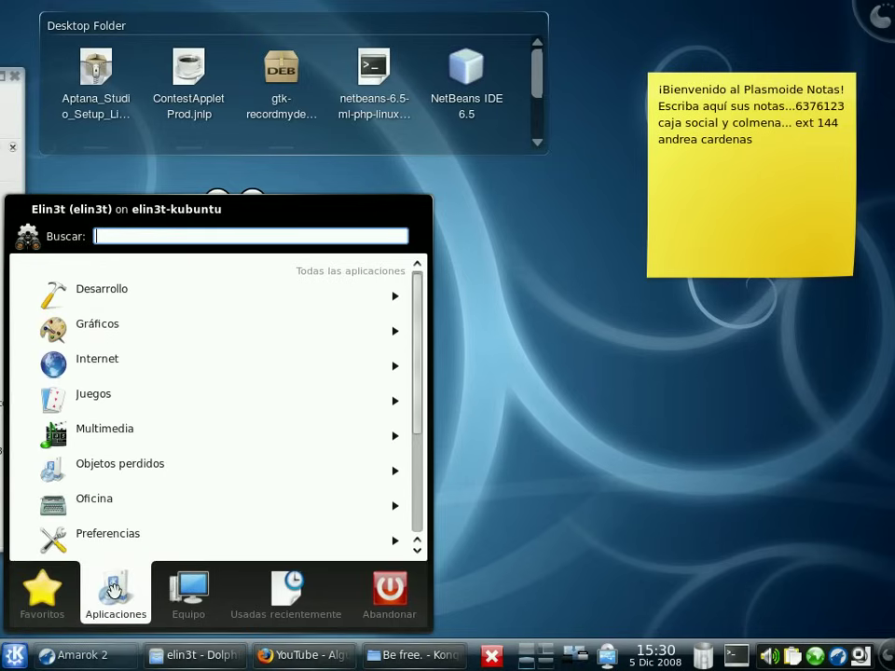
Look through the application launcher's sections, including recently used items and the applications in the Internet category.
mouse_move(198, 597)
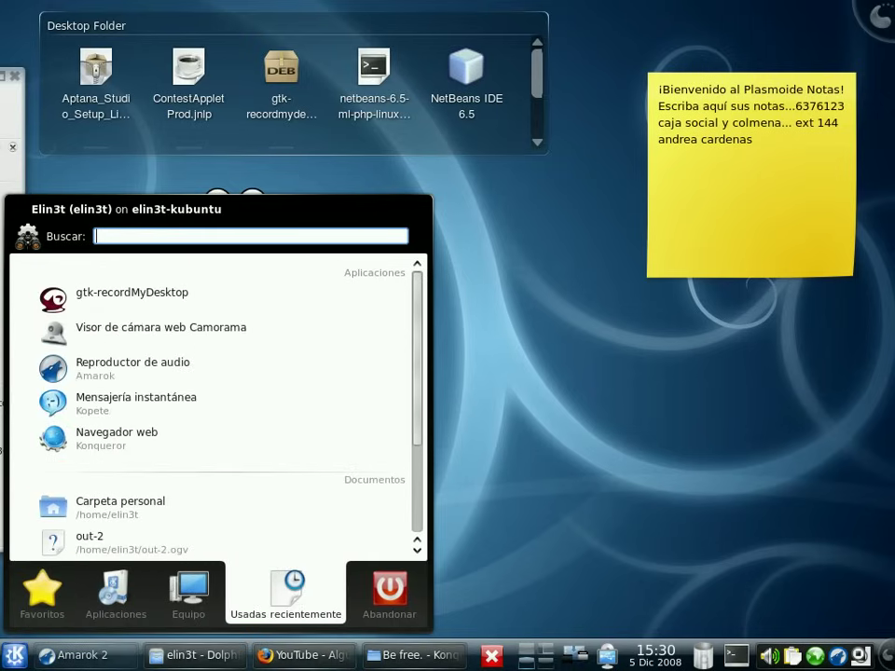
mouse_move(114, 592)
click(131, 360)
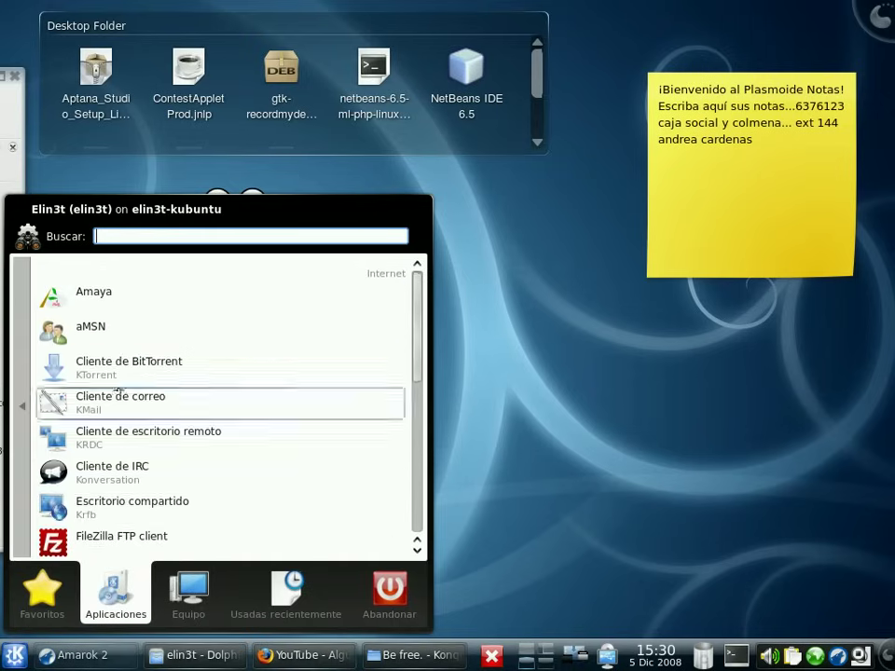
mouse_move(44, 597)
mouse_move(142, 598)
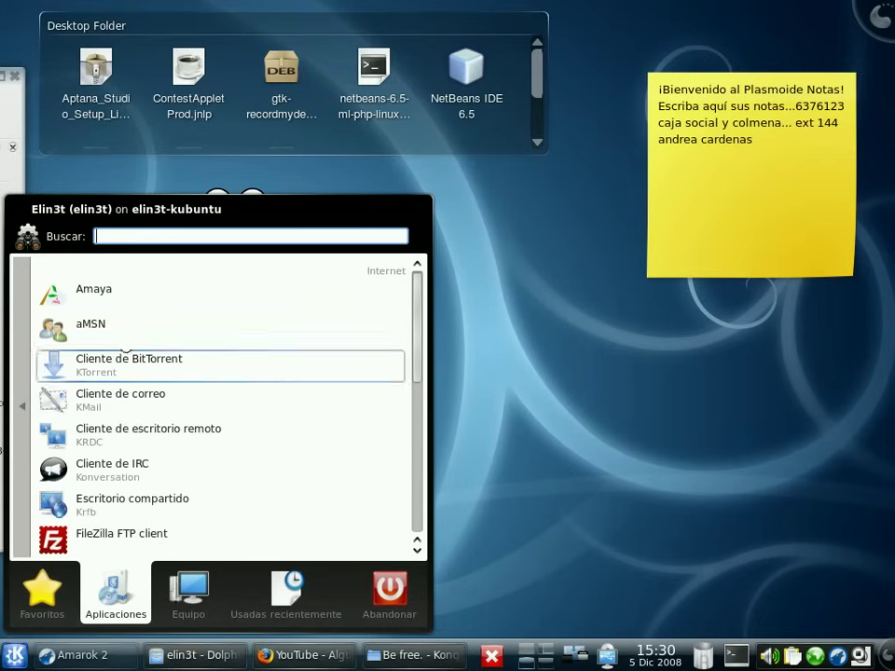
scroll(158, 490, down, 5)
scroll(153, 499, up, 5)
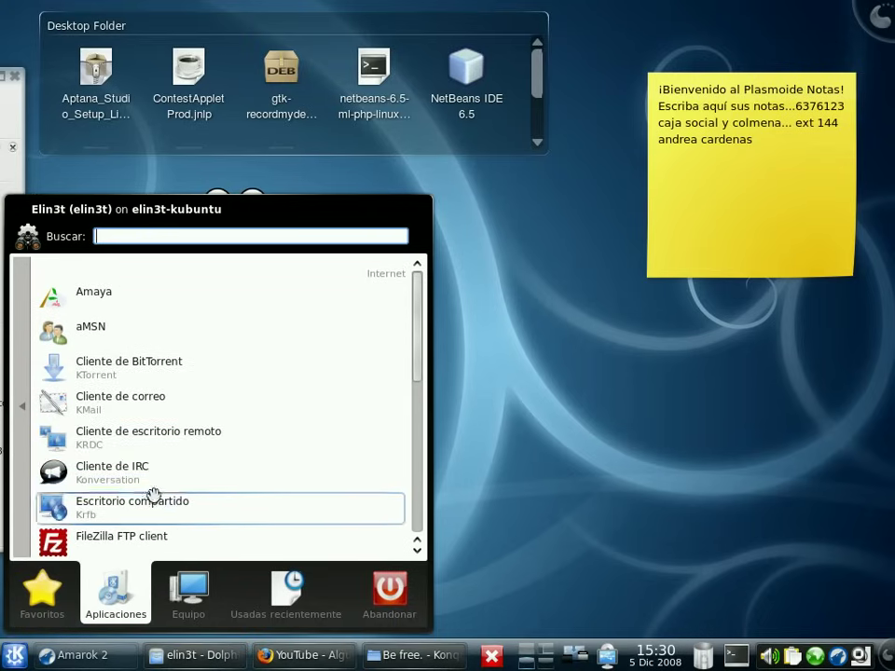
Bring up Amarok and start playing the playlist entry "4Watt artist and DJ mixes".
click(78, 660)
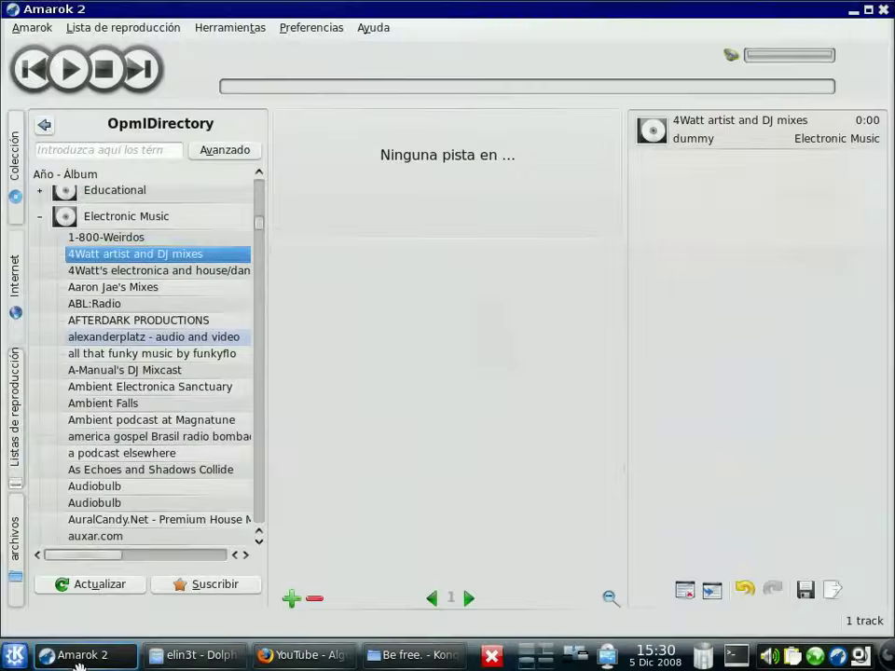
click(659, 140)
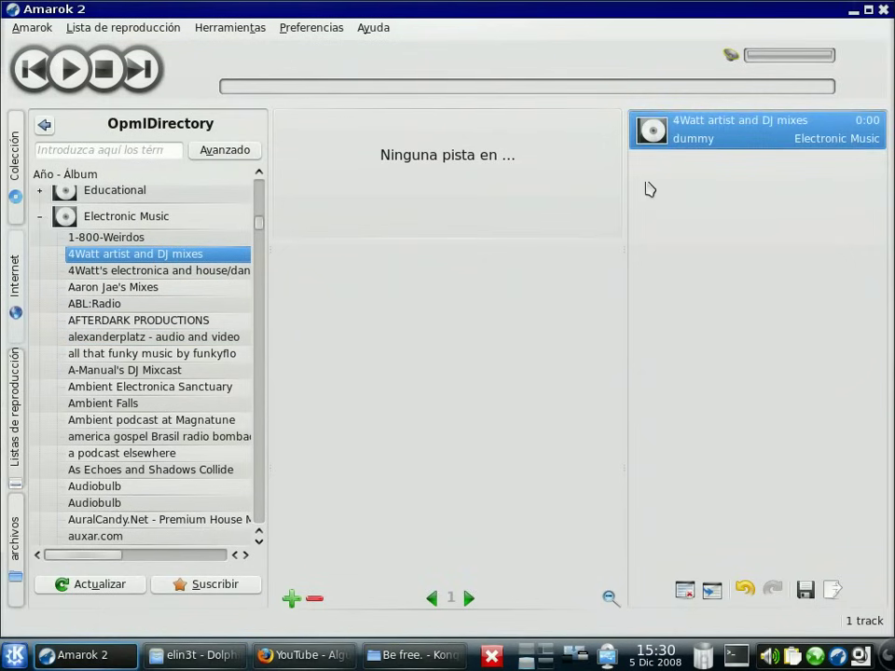
double_click(685, 142)
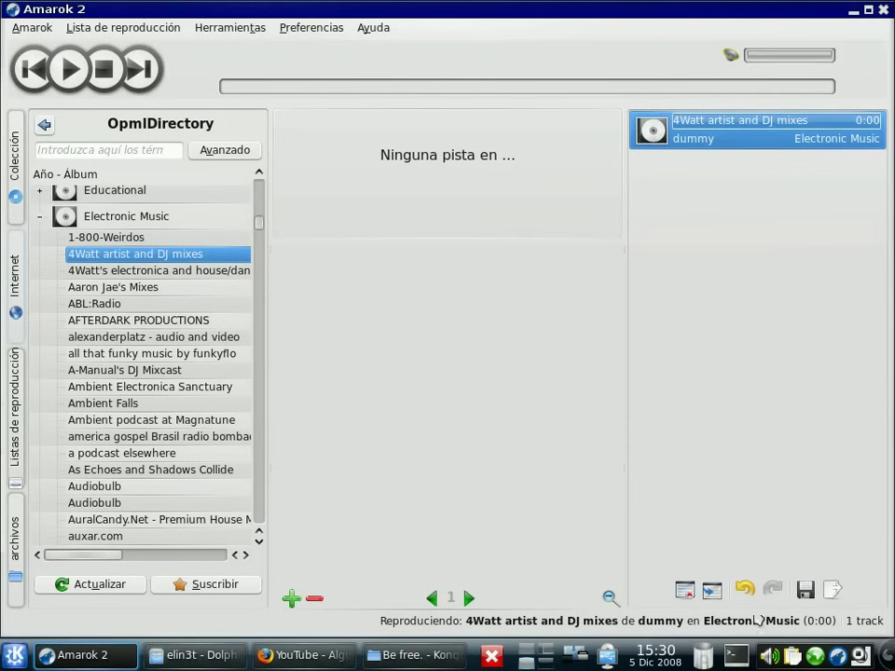
Reduce the maximized Amarok window, show its playlist and file sections, and minimize it.
drag(783, 15, 567, 43)
click(301, 340)
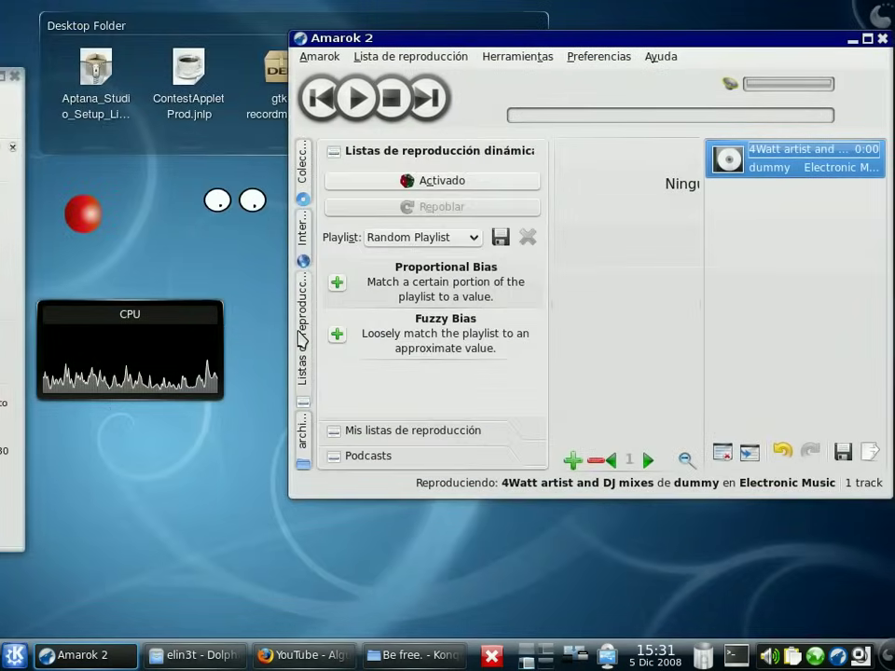
click(301, 339)
click(301, 339)
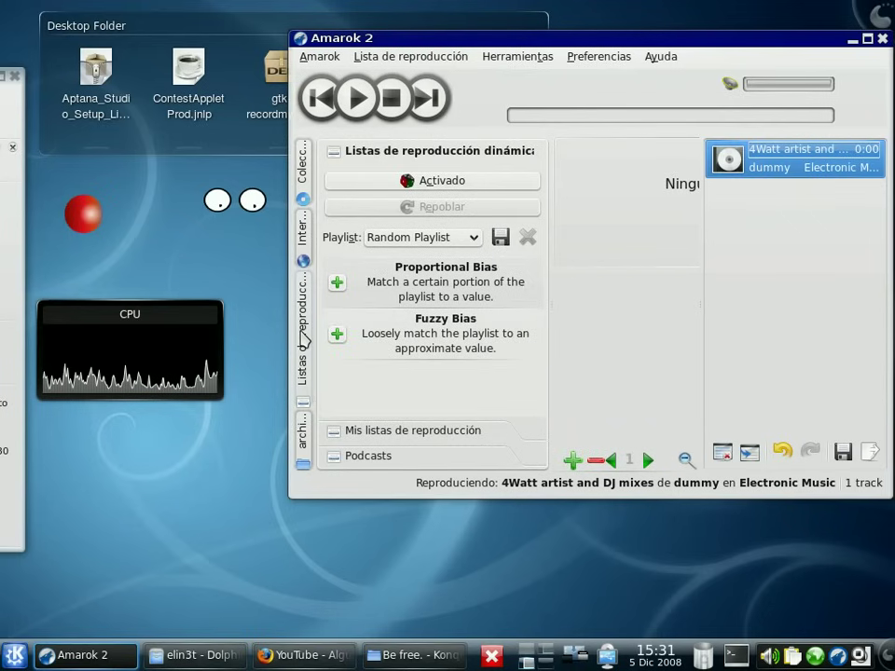
click(303, 438)
click(851, 41)
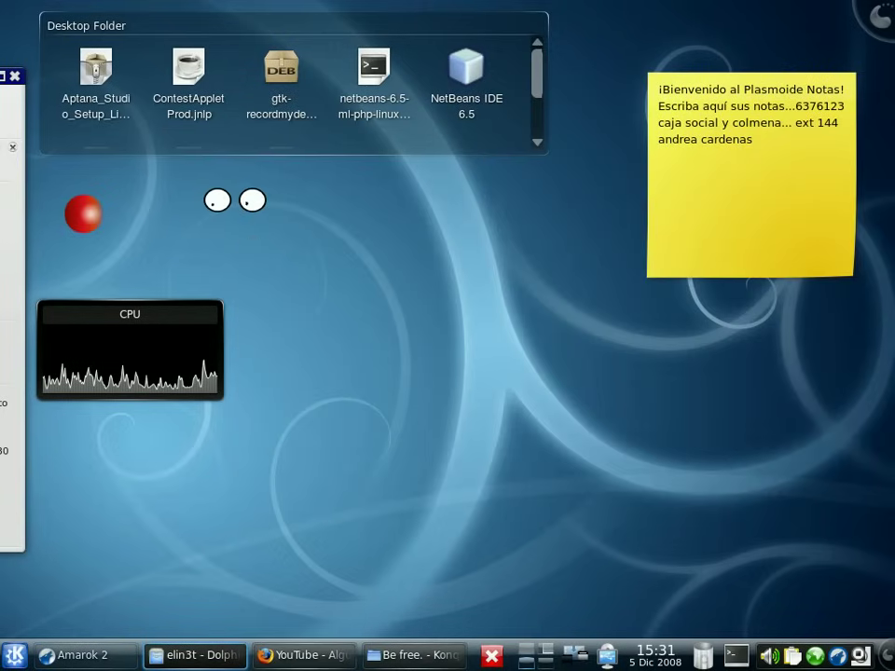
Throw the red ball widget across the desktop and move the CPU monitor widget to the middle of the desktop.
drag(85, 216, 111, 267)
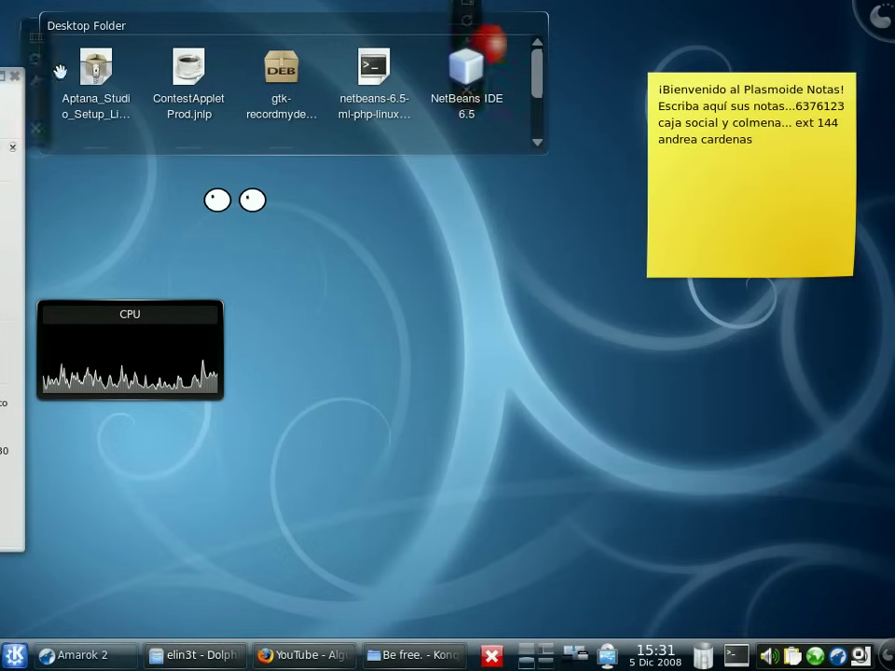
key(ctrl+alt+Right)
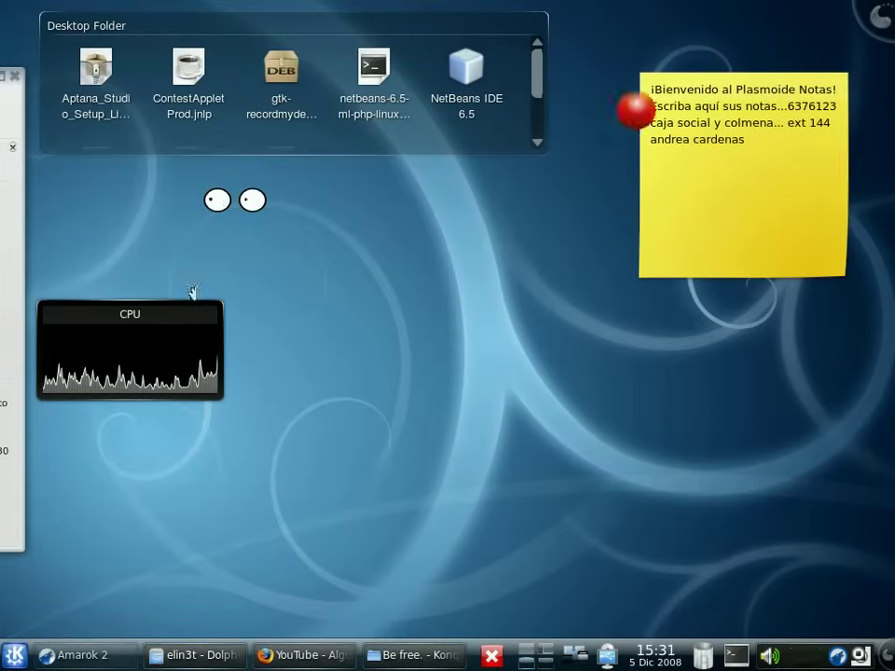
drag(114, 336, 449, 281)
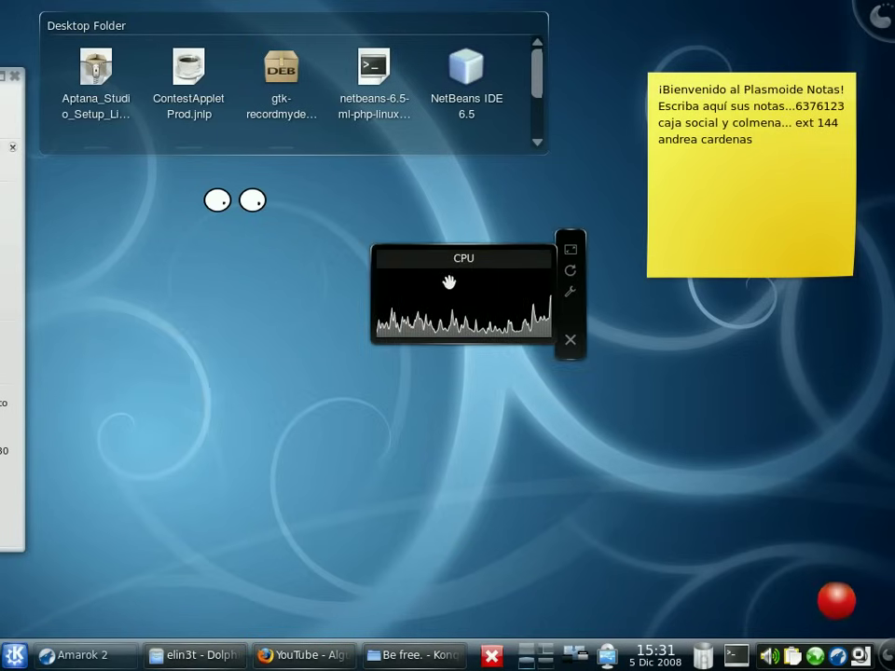
Rotate to the virtual desktop that holds the Dolphin window, then open and close the application launcher.
drag(496, 537, 653, 498)
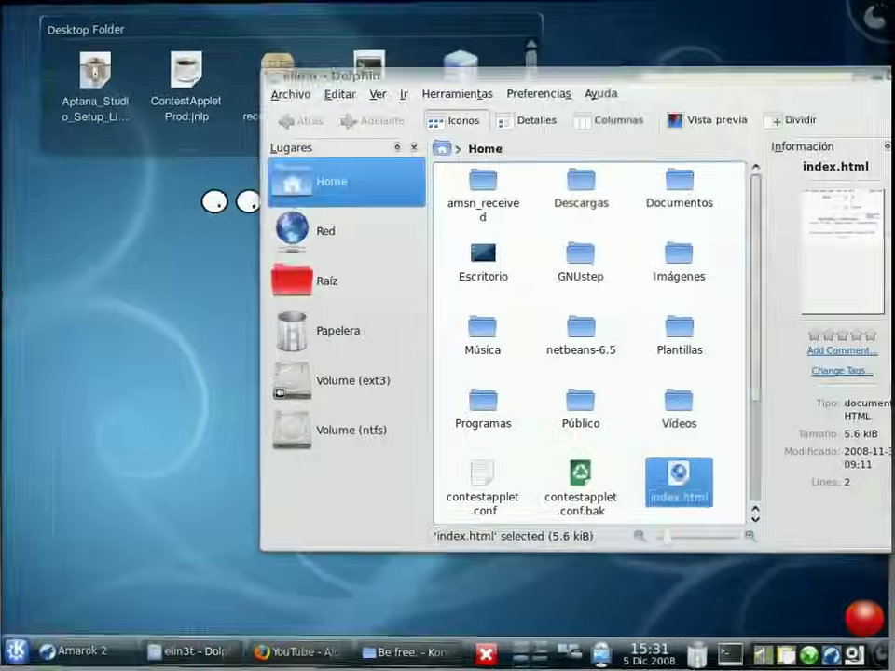
click(13, 657)
click(17, 658)
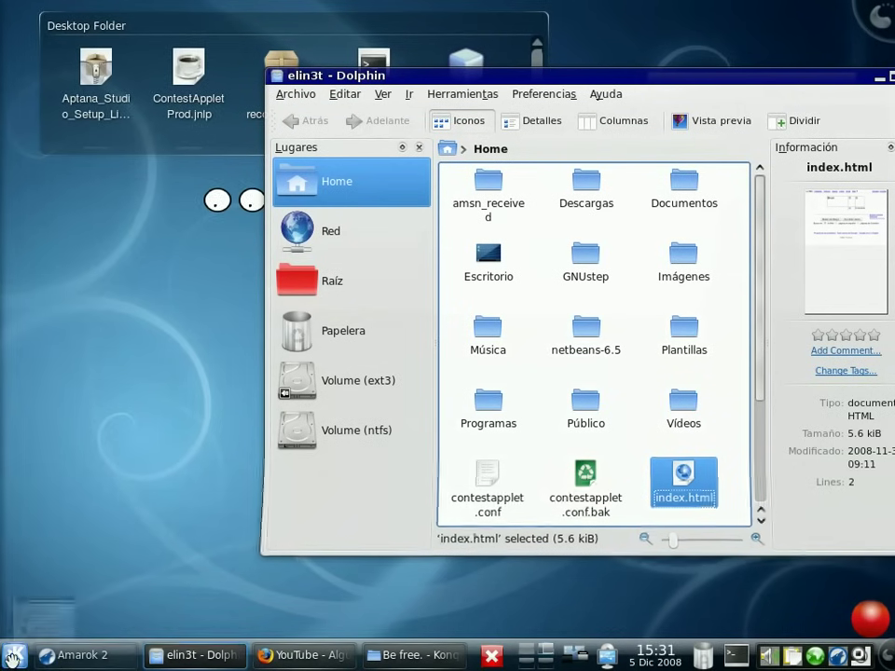
click(21, 656)
click(17, 655)
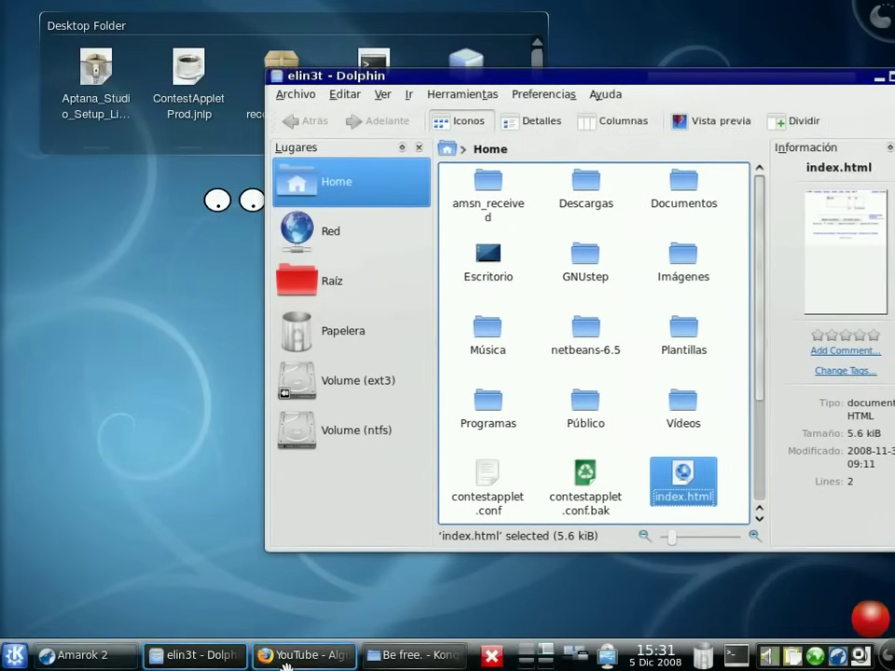
Bring up the Firefox YouTube window, then cycle through the open windows in the window switcher to reach Konqueror.
click(288, 657)
key(alt+Tab)
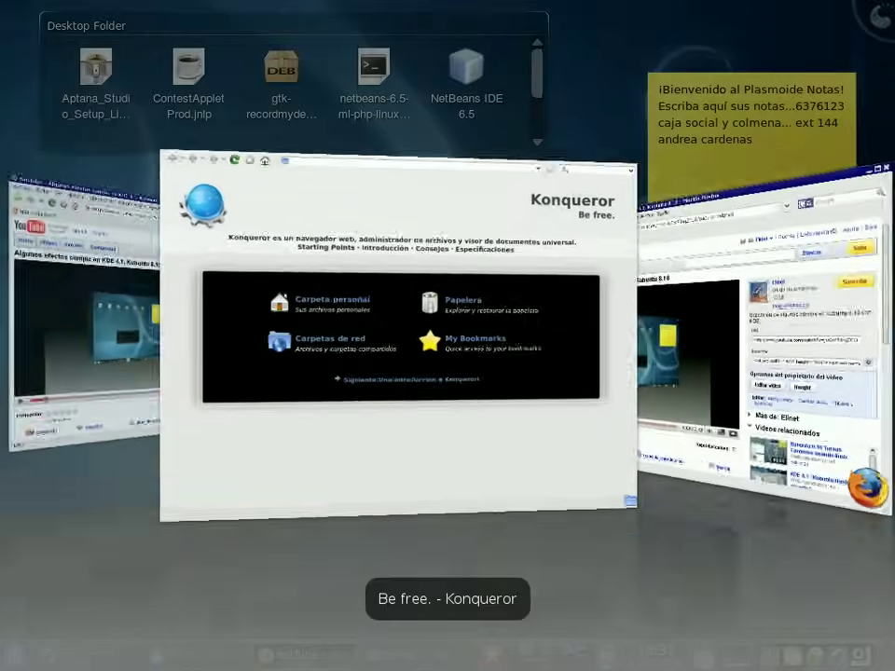
key(alt+Tab)
key(alt+Tab)
key(alt+Tab)
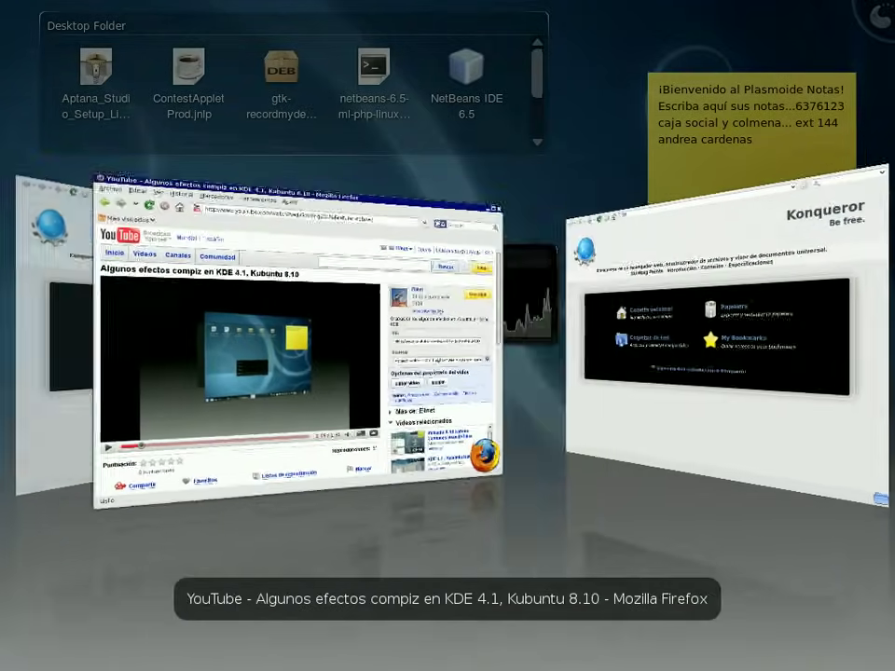
key(alt+Tab)
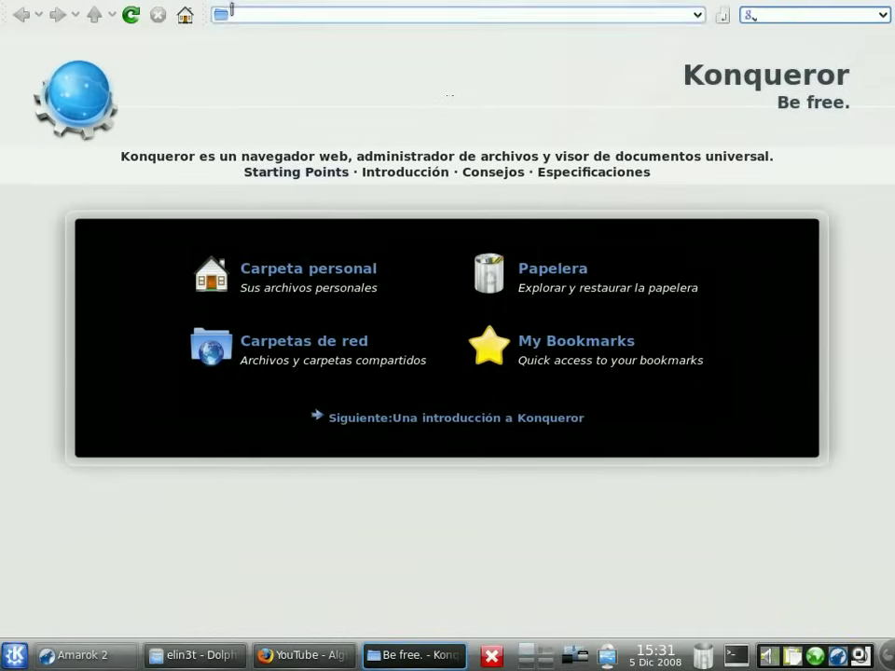
Search the web for "kde 4" from Konqueror, then go back to its start page through the history.
drag(776, 156, 209, 156)
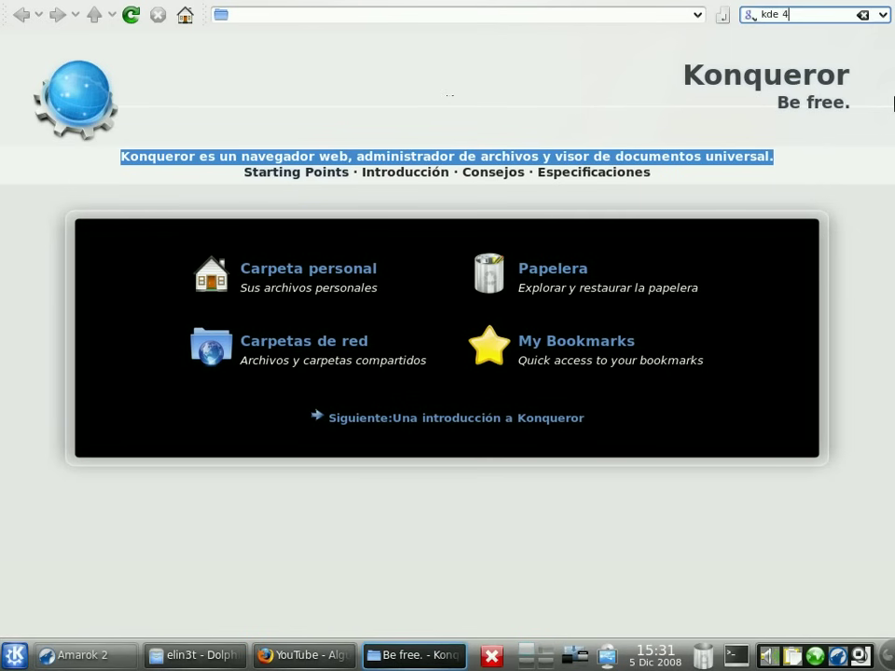
key(Return)
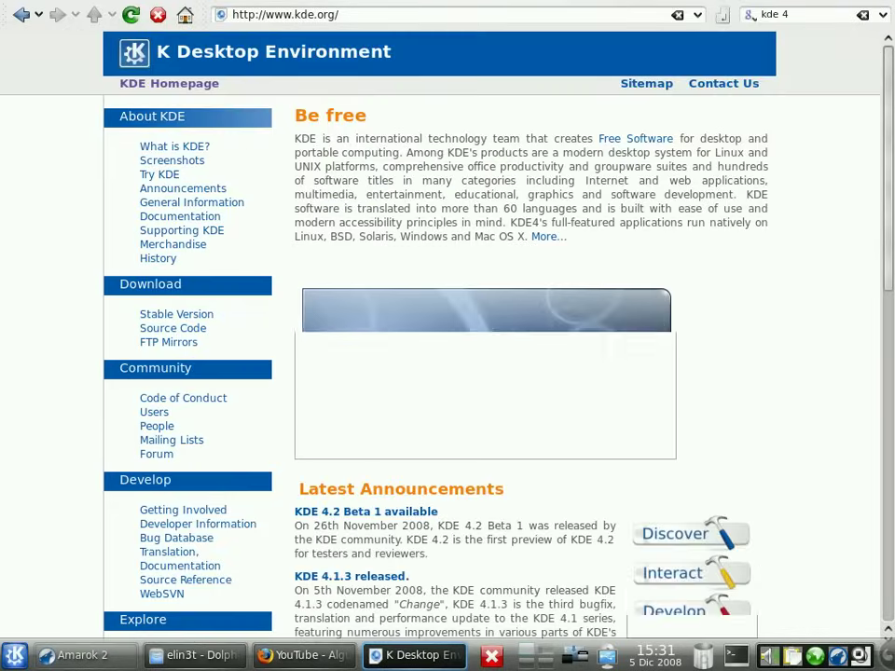
click(39, 16)
click(30, 61)
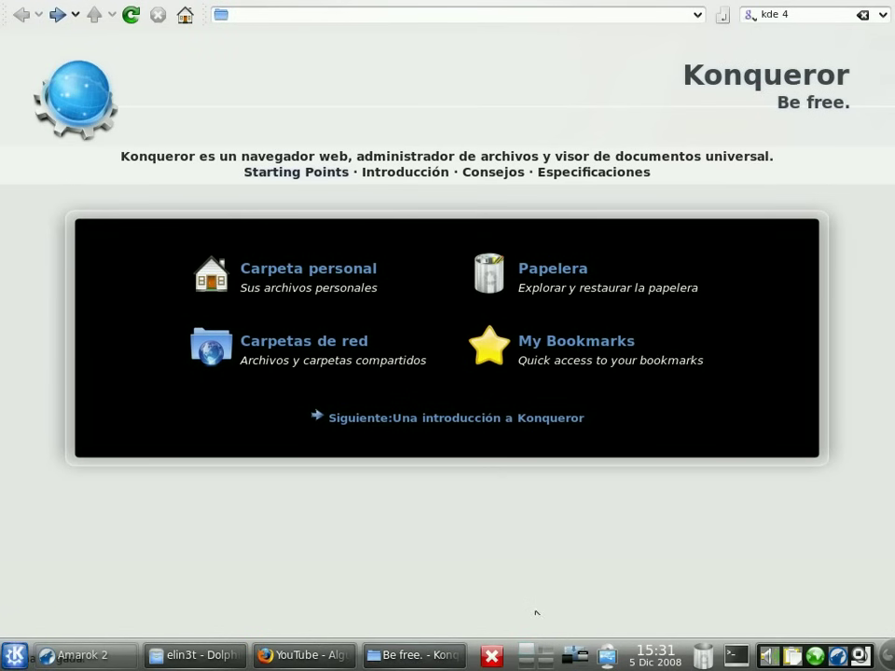
Switch virtual desktops and move a window to the neighbouring desktop in the desktop pager.
click(547, 664)
click(525, 651)
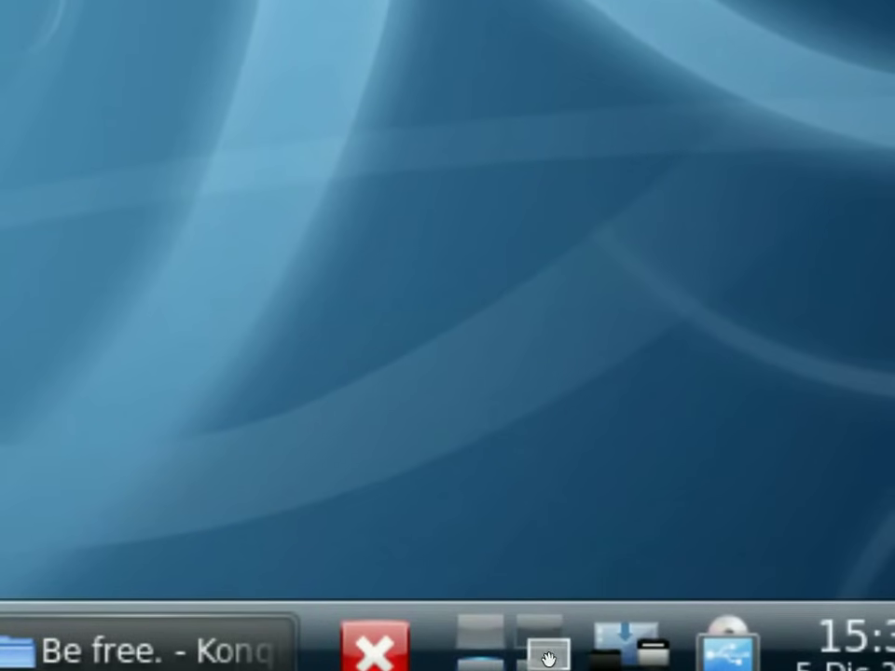
drag(548, 658, 489, 670)
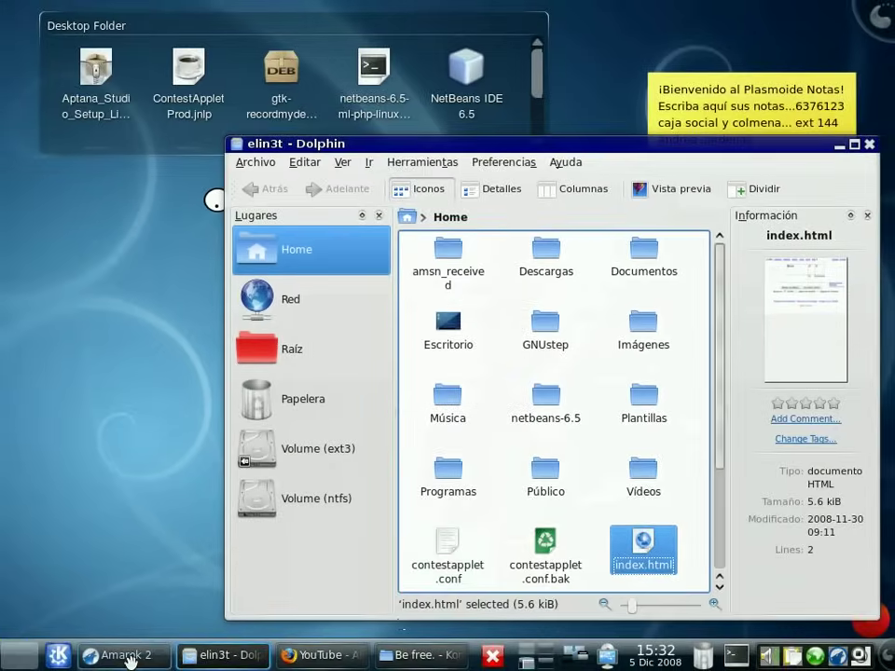
Restore the Amarok window, pull it across the screen edge, and switch to an empty virtual desktop.
click(191, 654)
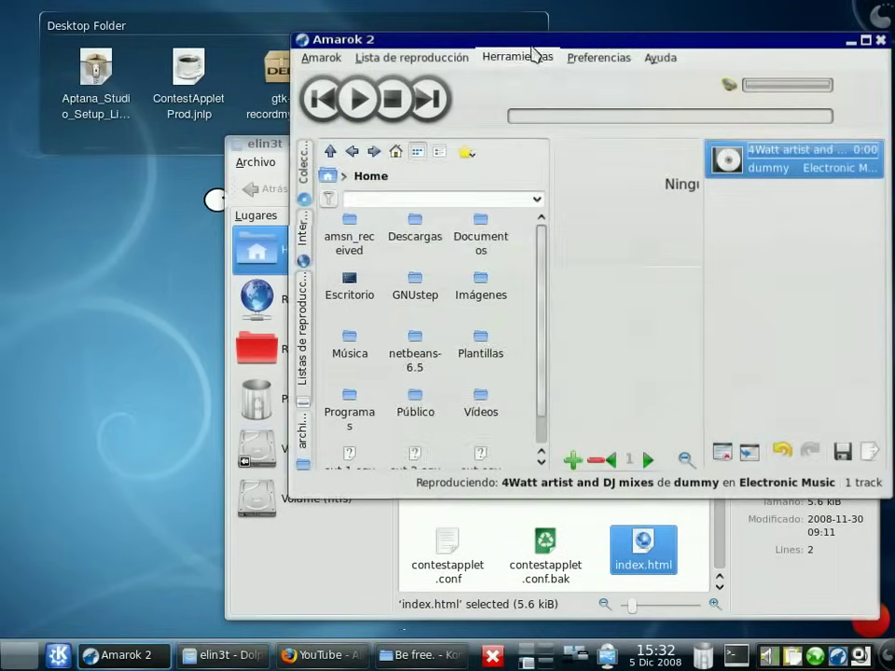
drag(535, 41, 111, 7)
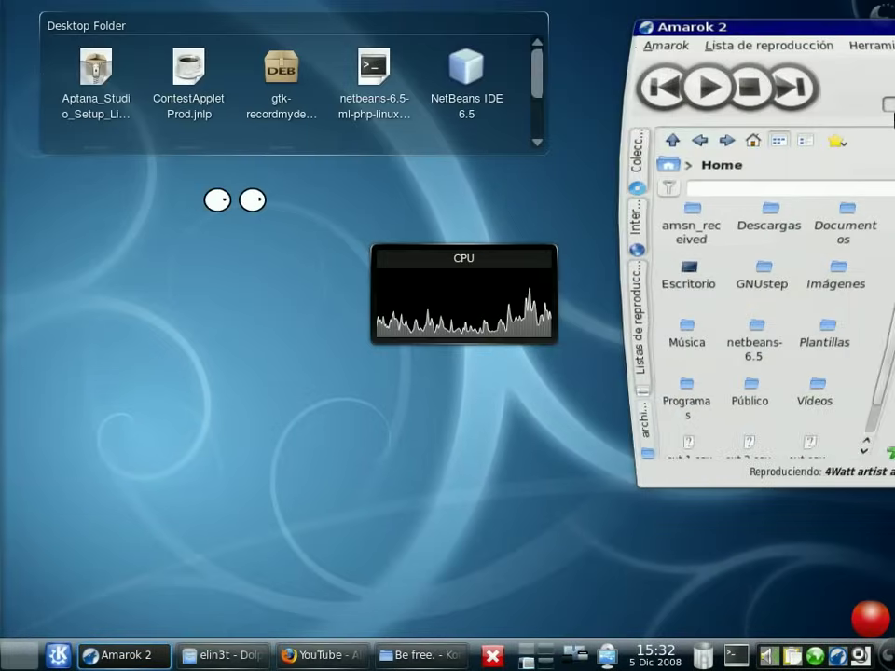
mouse_move(892, 326)
ctrl+alt+mouse_down()
mouse_move(596, 331)
mouse_move(876, 345)
mouse_move(838, 158)
mouse_move(858, 317)
mouse_move(890, 345)
ctrl+alt+mouse_up()
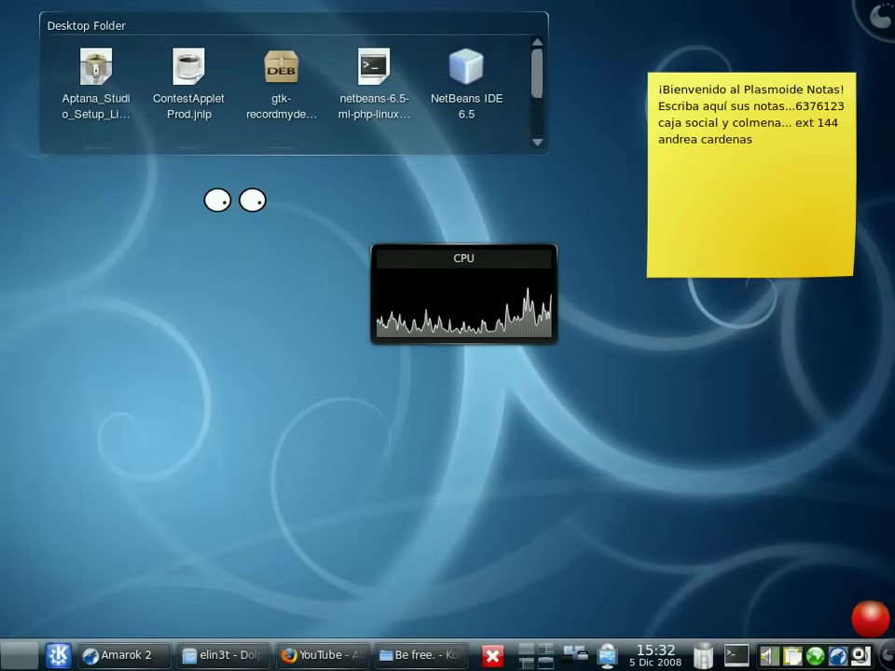
View the favourites in the application launcher, then close it.
mouse_move(484, 298)
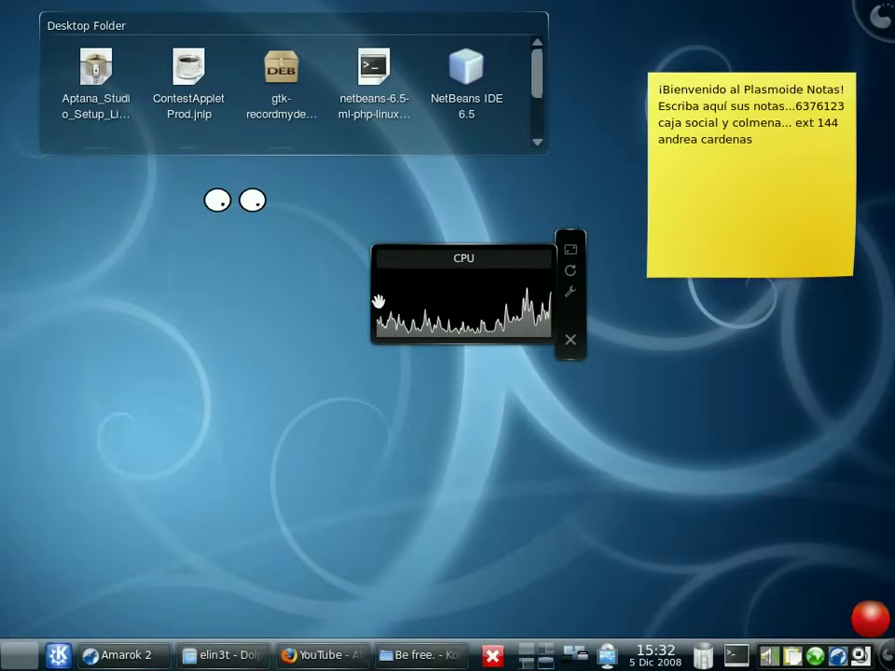
mouse_move(542, 70)
mouse_down()
mouse_move(541, 140)
mouse_move(543, 53)
mouse_up()
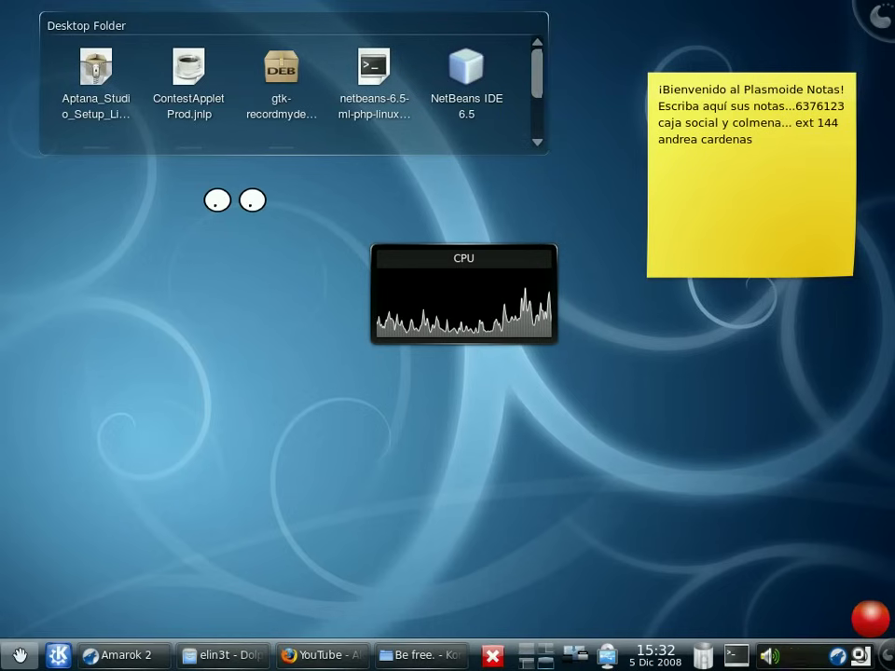
click(59, 655)
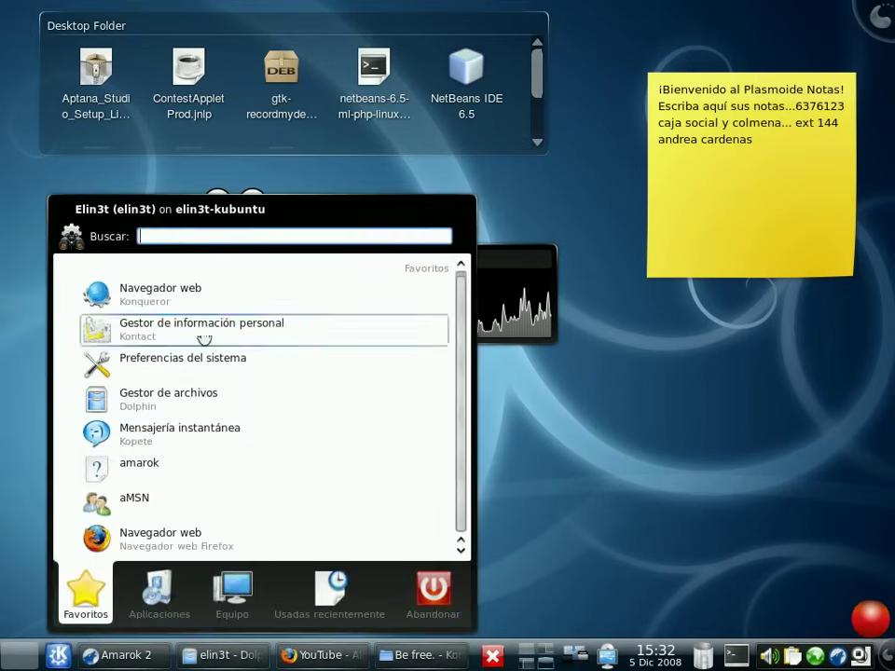
click(575, 493)
In the desktop's appearance settings, change the desktop theme to Elegancia and apply it.
right_click(456, 388)
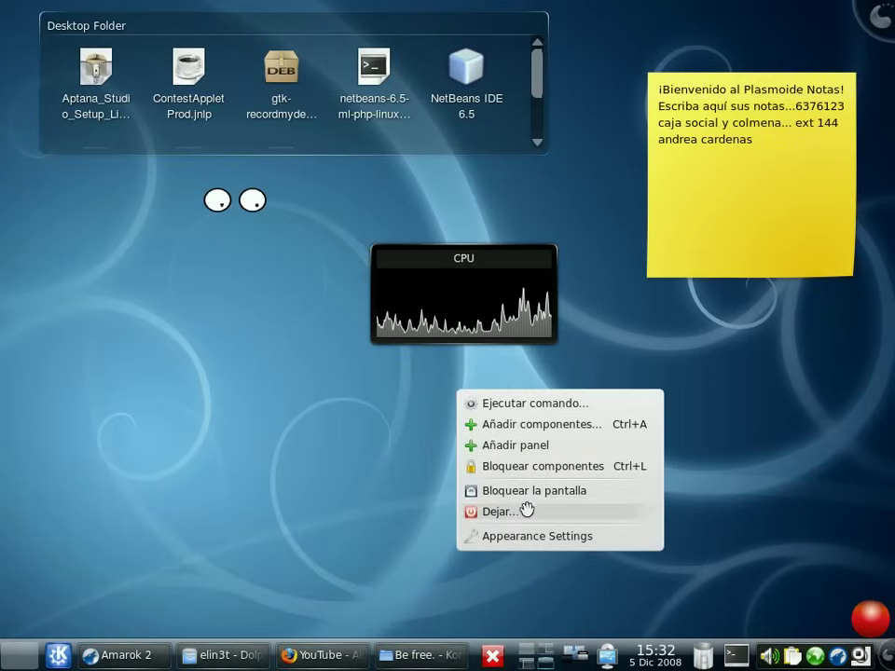
click(524, 538)
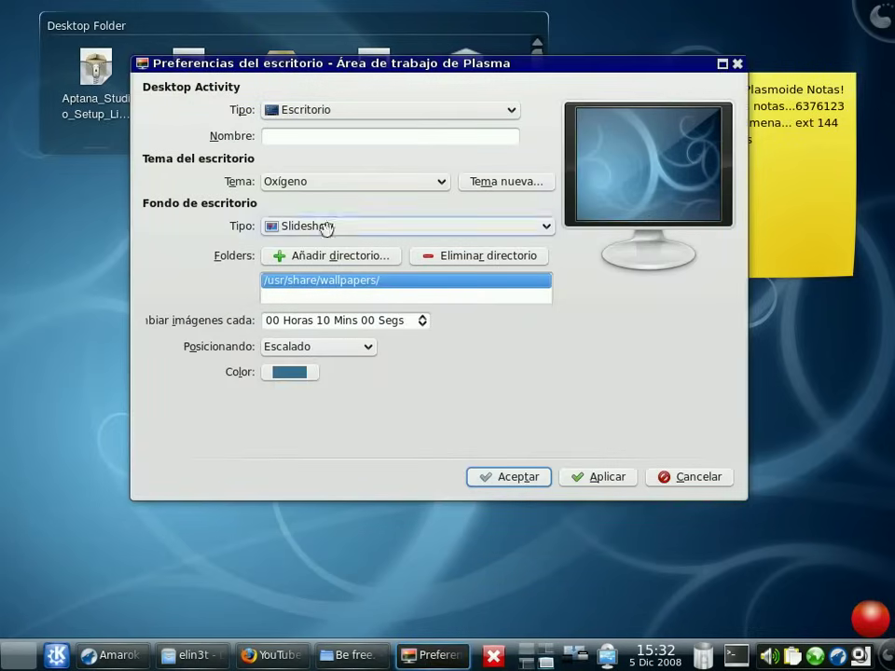
click(439, 181)
scroll(368, 326, down, 1)
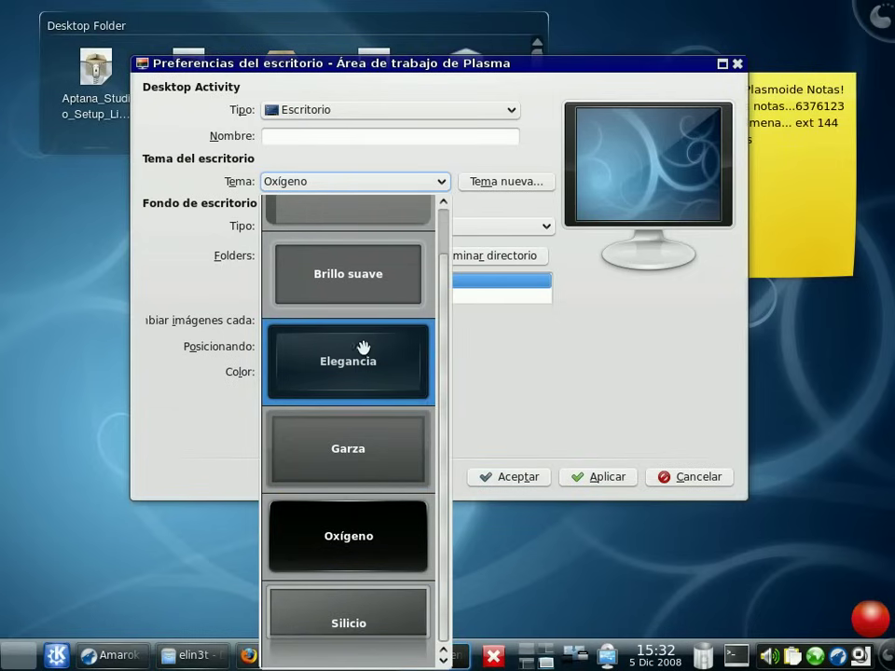
click(361, 355)
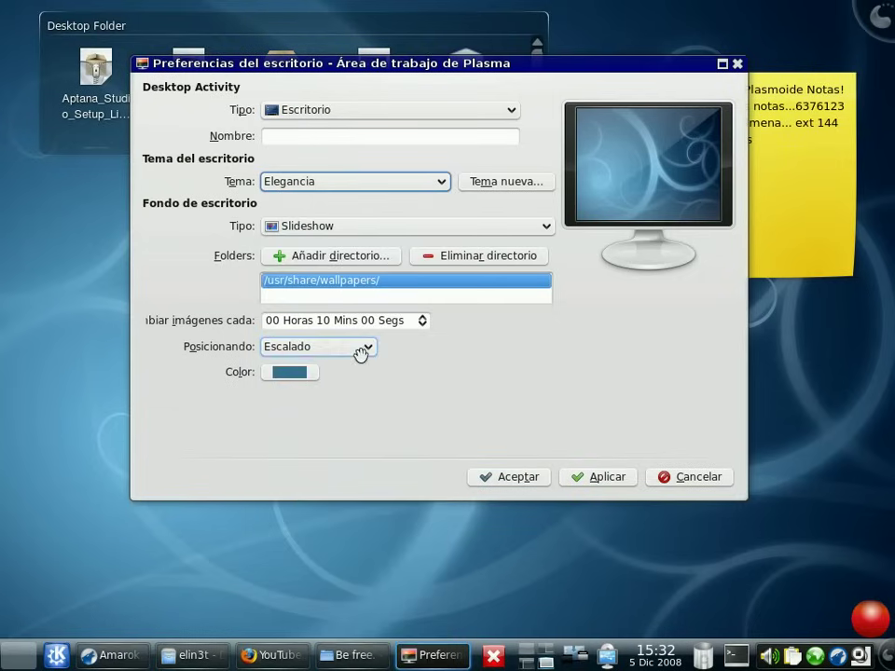
click(604, 477)
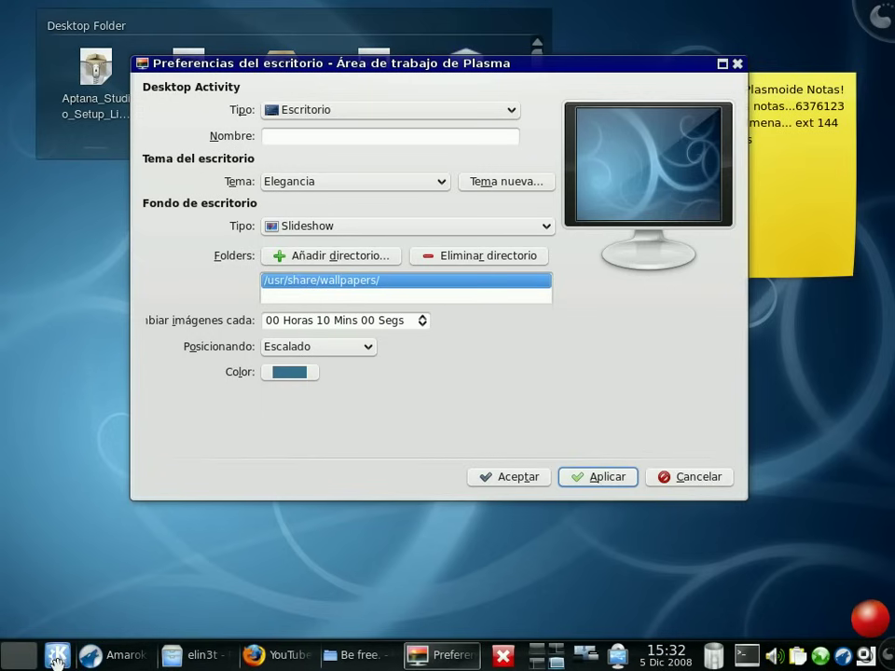
View the application launcher in the Elegancia theme, then close it.
click(56, 658)
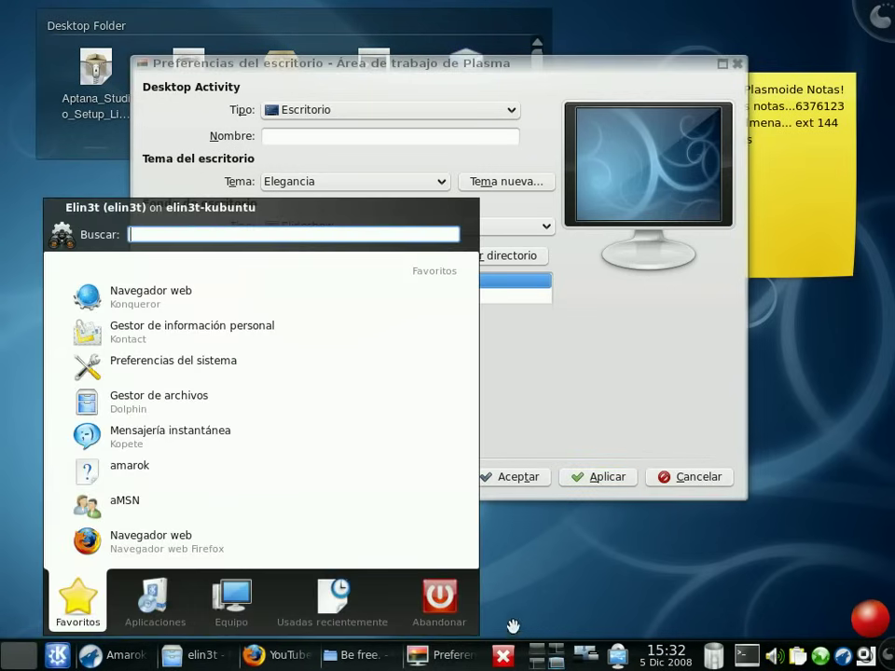
click(605, 364)
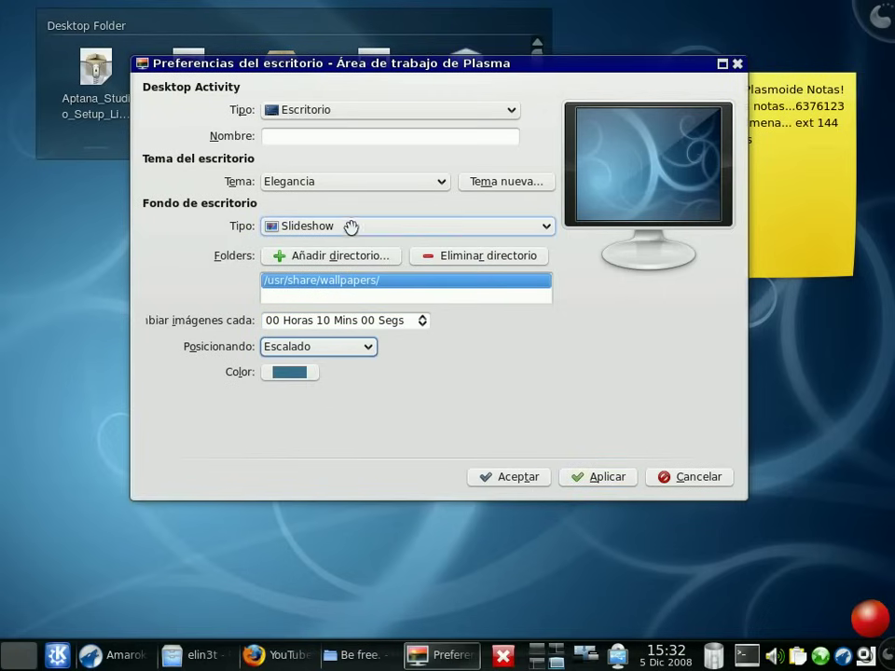
Open the installer for new desktop themes, close it, and accept the desktop settings.
click(491, 184)
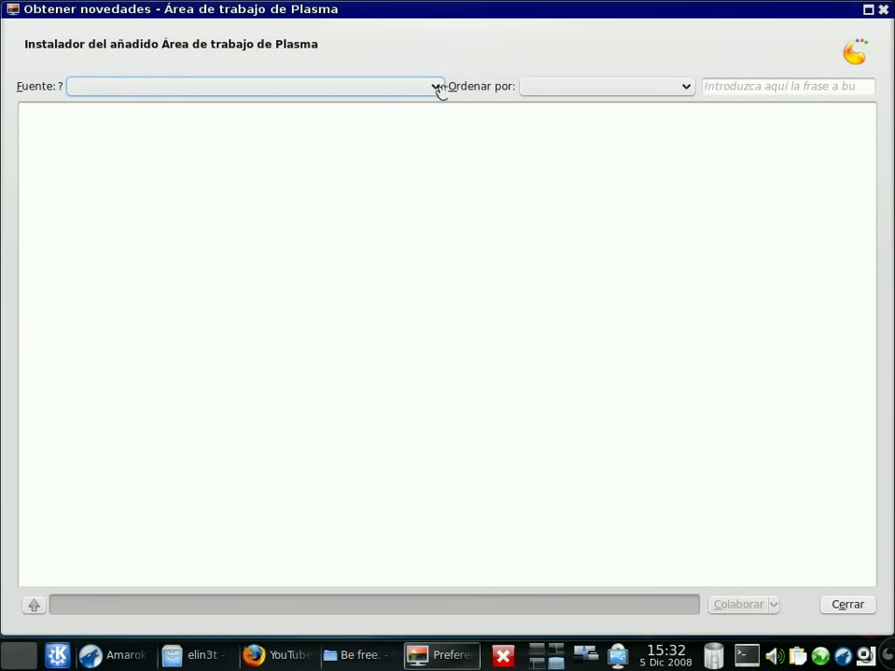
click(882, 11)
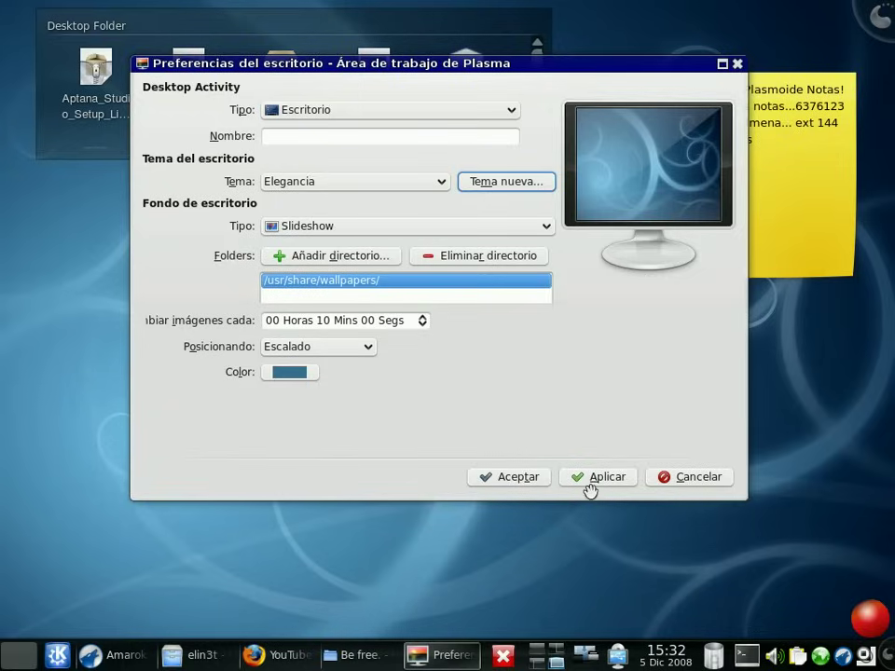
click(518, 478)
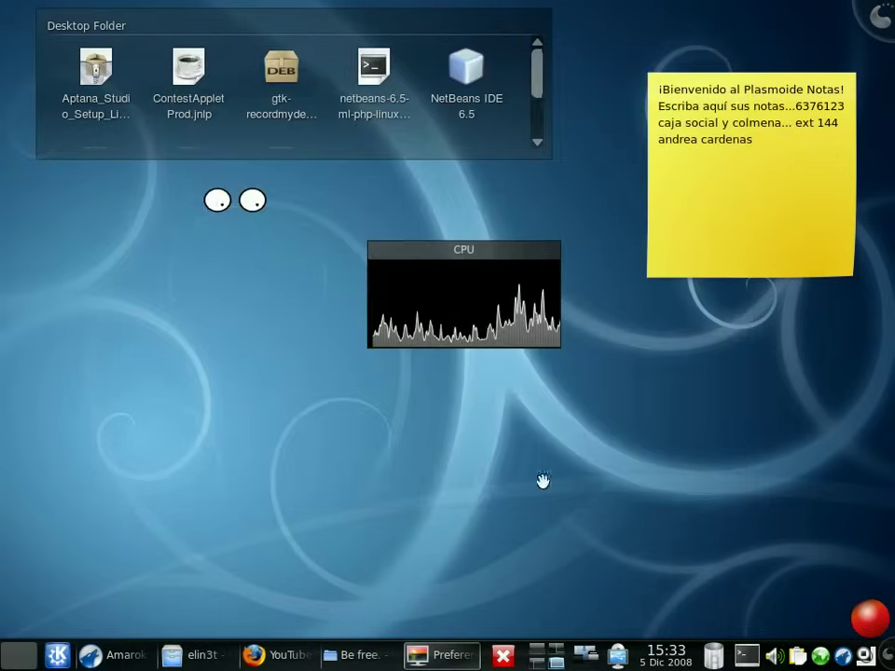
Launch Kopete from the launcher's recently used applications, then close its window.
click(59, 657)
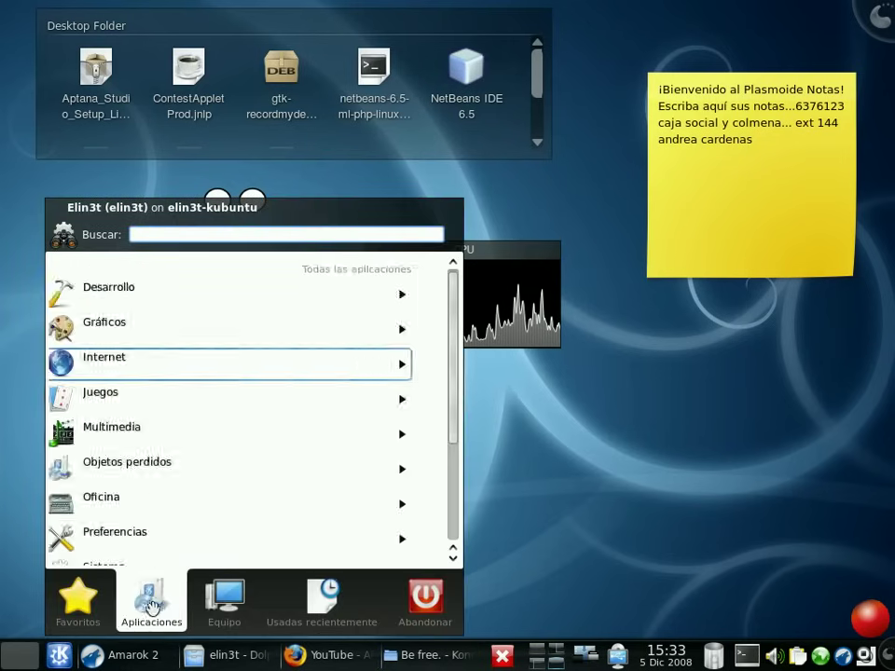
mouse_move(262, 607)
scroll(119, 425, down, 1)
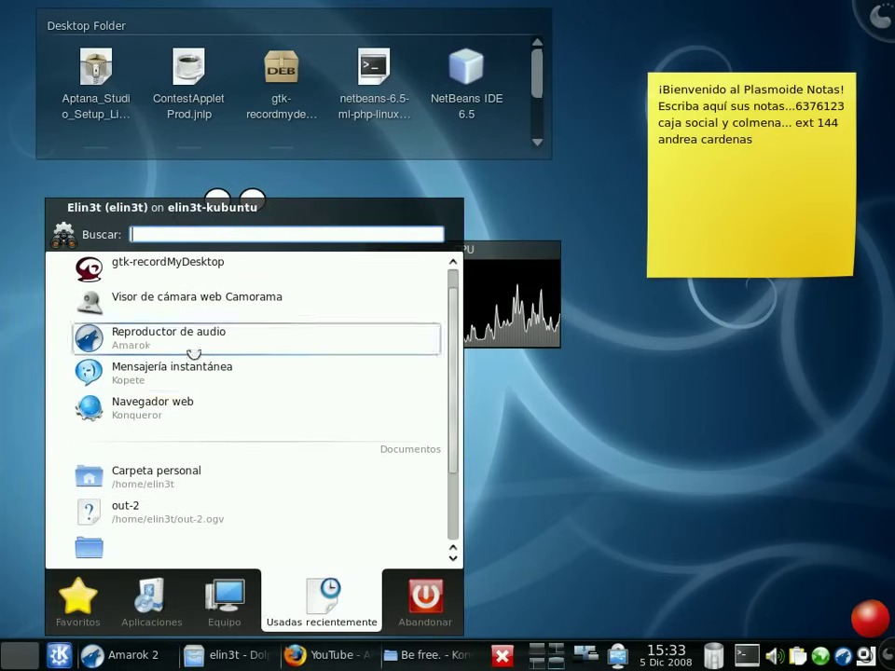
click(196, 376)
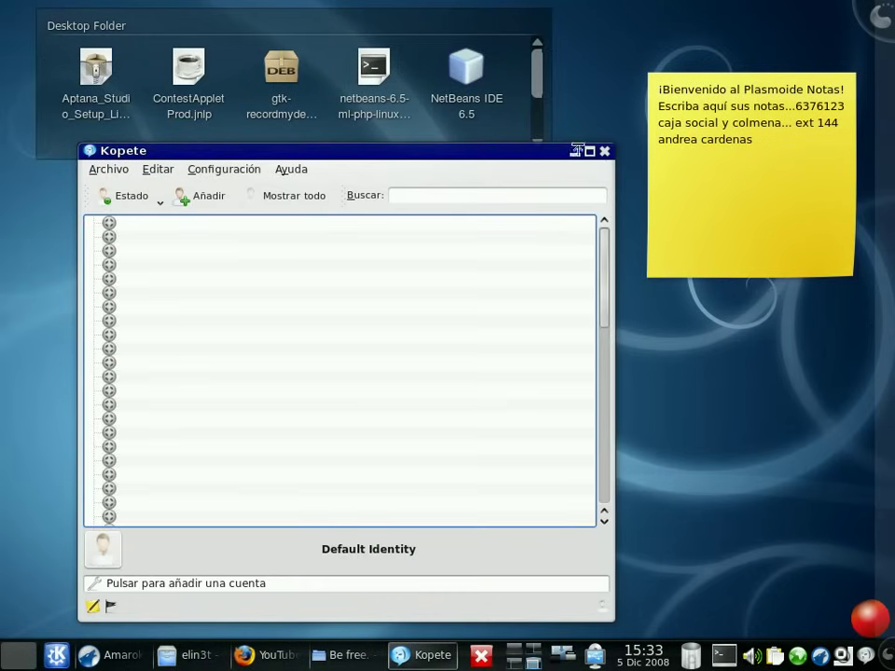
drag(484, 316, 417, 316)
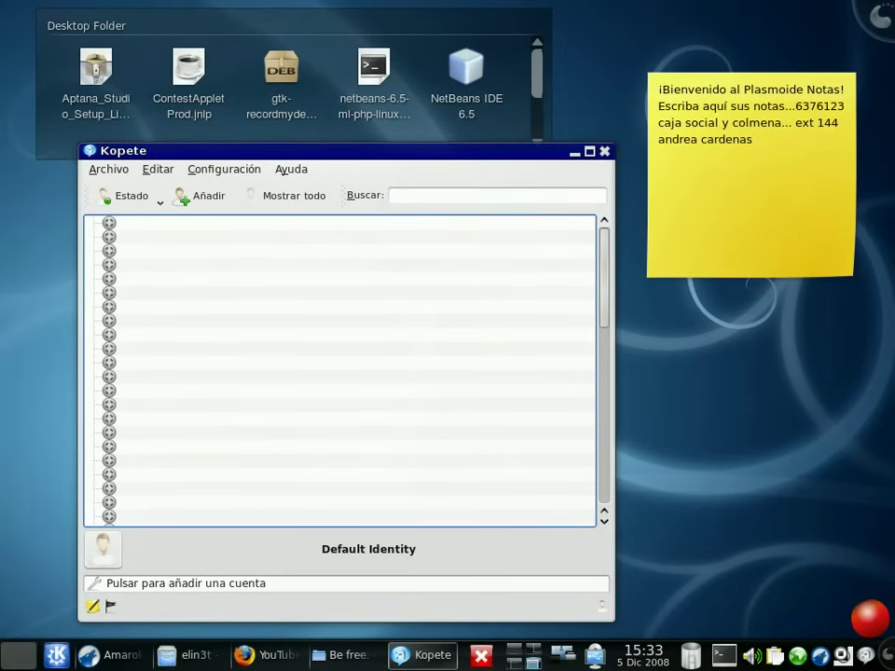
click(604, 153)
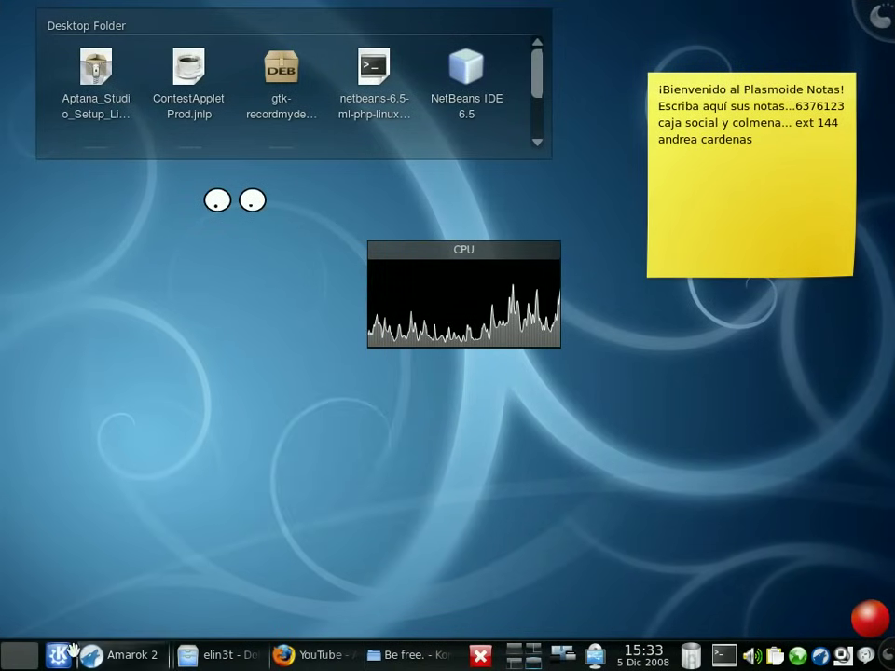
Add a second BbalL bouncy ball widget to the desktop and throw both balls across it.
click(74, 654)
click(53, 654)
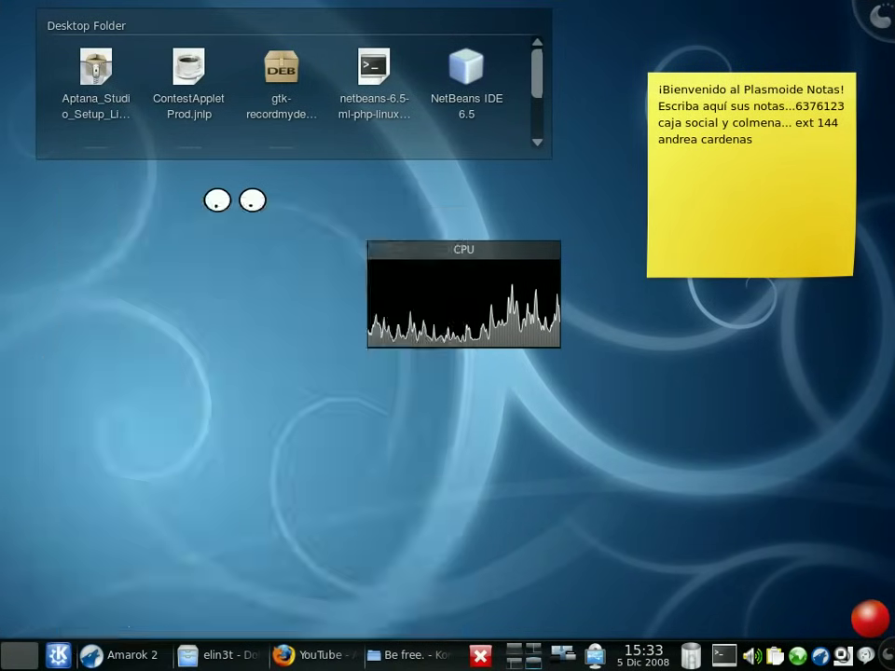
right_click(296, 331)
click(389, 367)
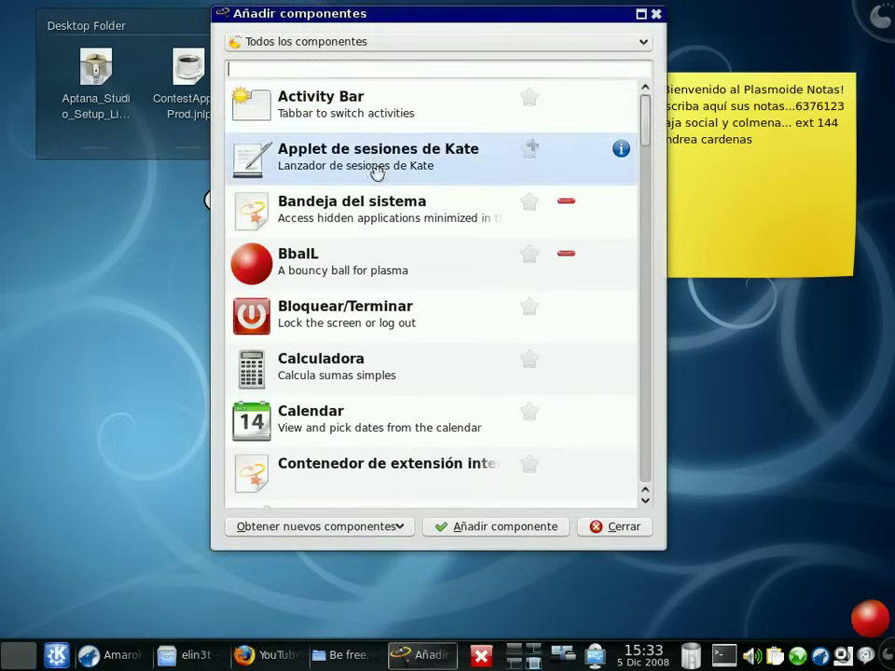
scroll(450, 299, down, 5)
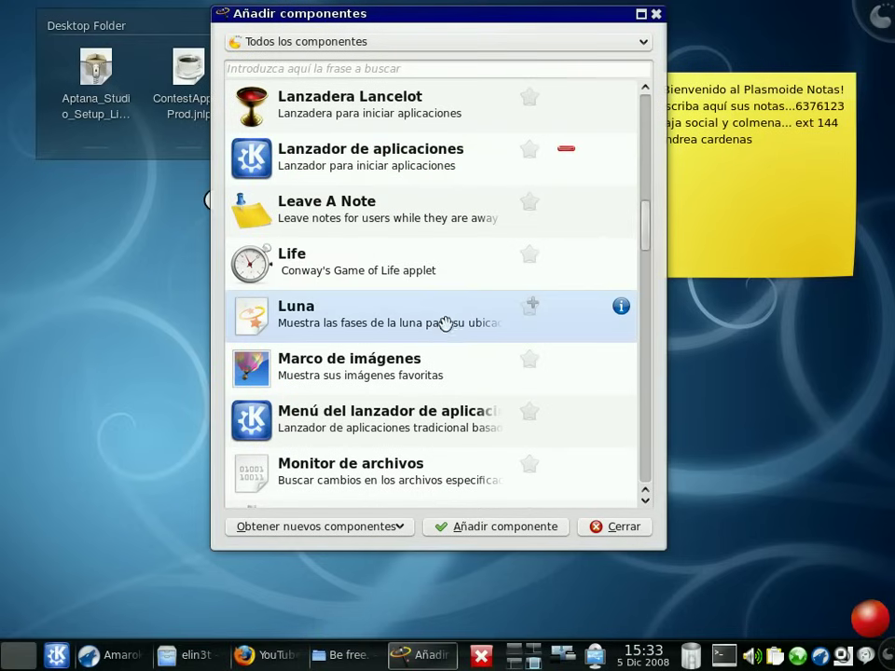
scroll(446, 337, down, 2)
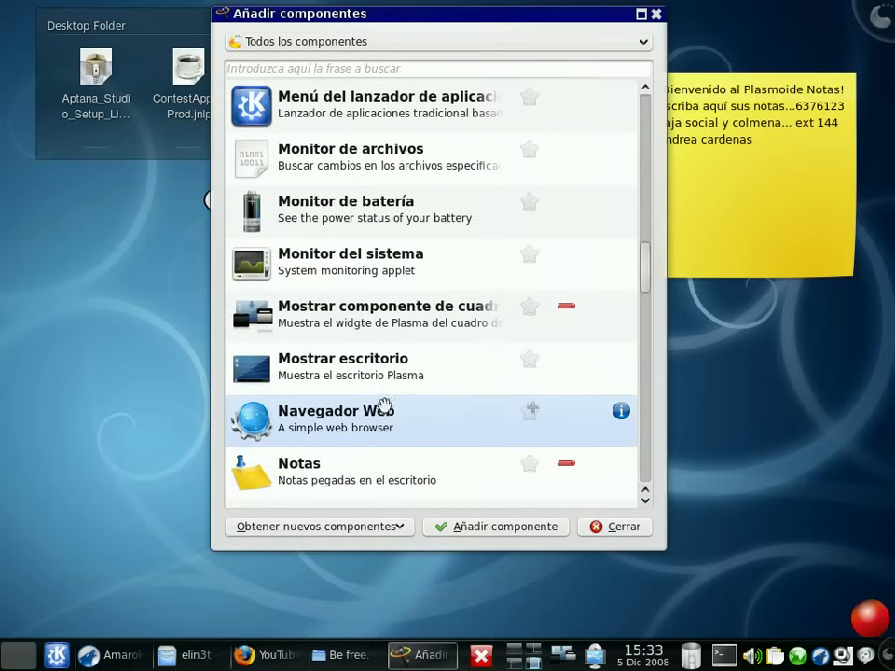
scroll(396, 300, up, 5)
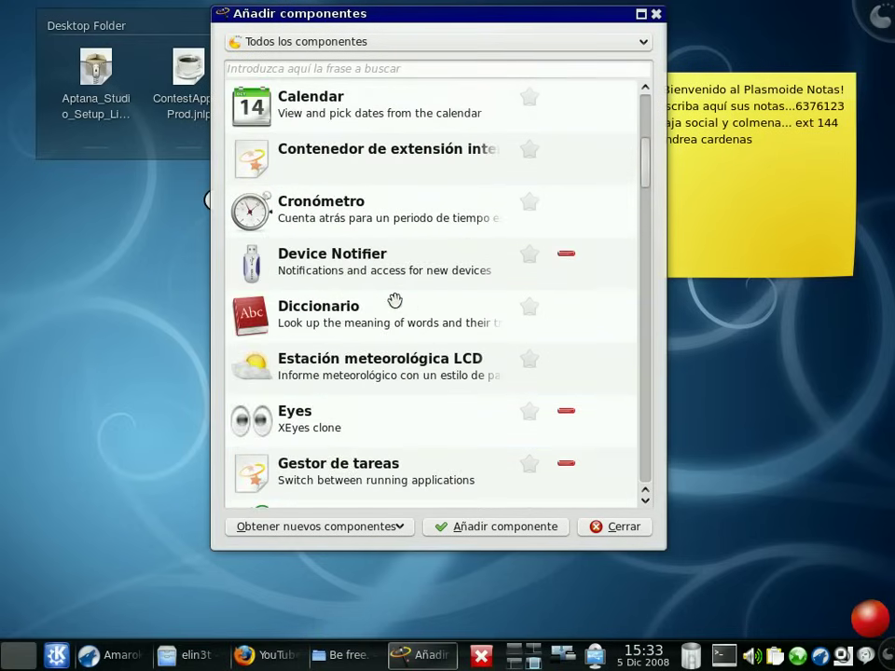
scroll(395, 300, up, 2)
drag(277, 261, 44, 340)
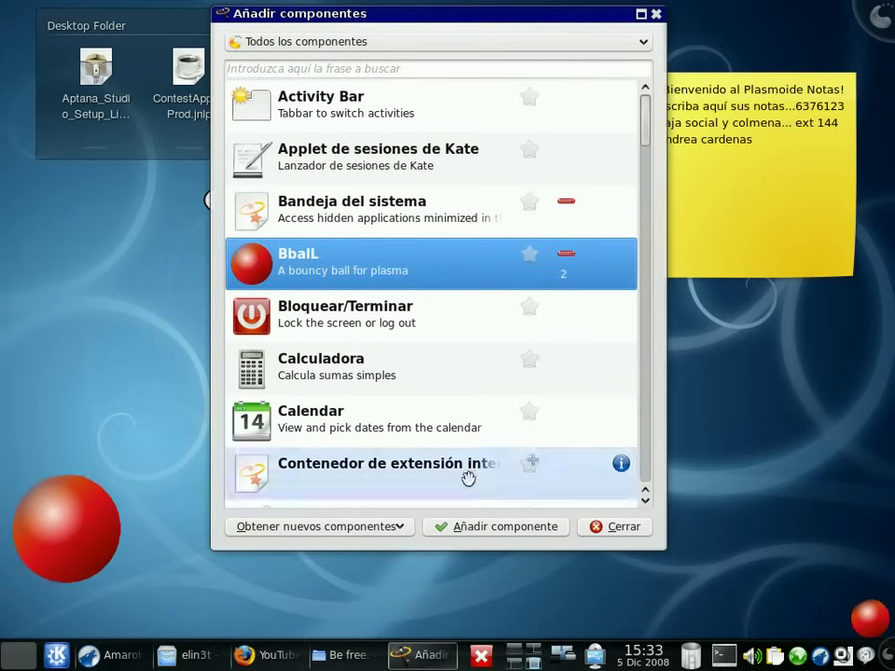
drag(865, 622, 81, 488)
drag(52, 591, 138, 592)
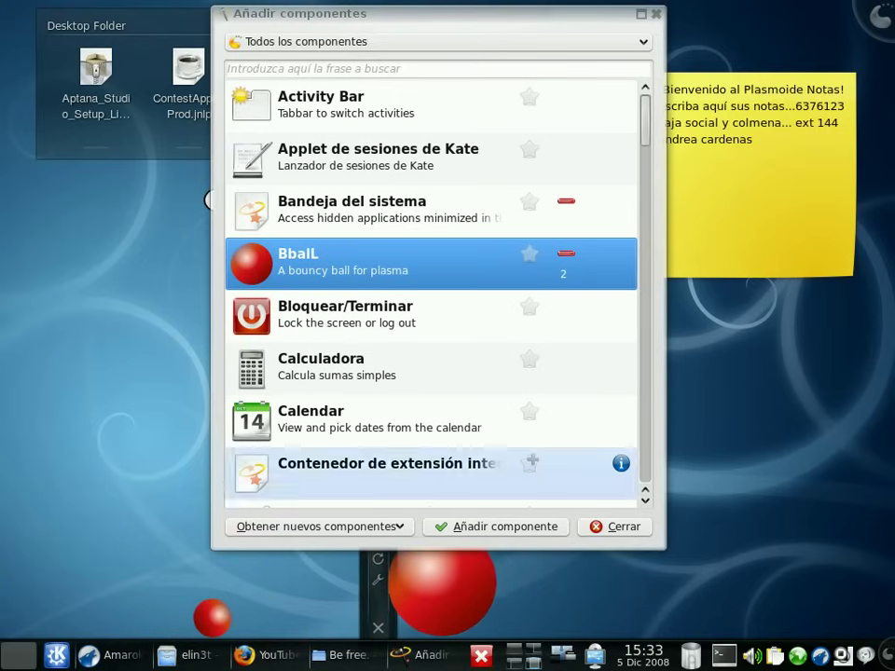
Browse the available widgets, add the Previewer widget to the desktop, and close the widget list.
scroll(370, 399, down, 5)
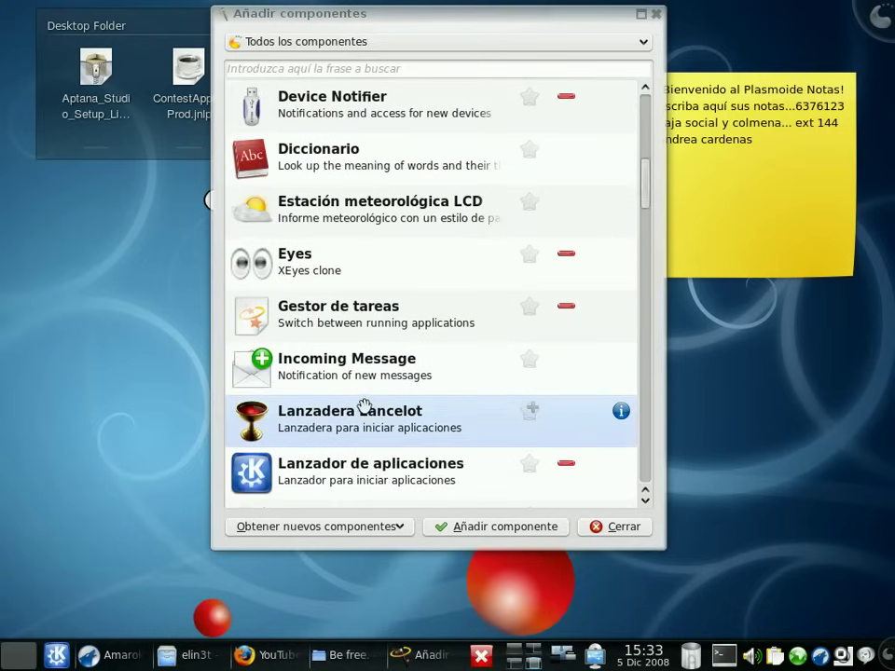
scroll(366, 406, down, 4)
scroll(369, 225, up, 2)
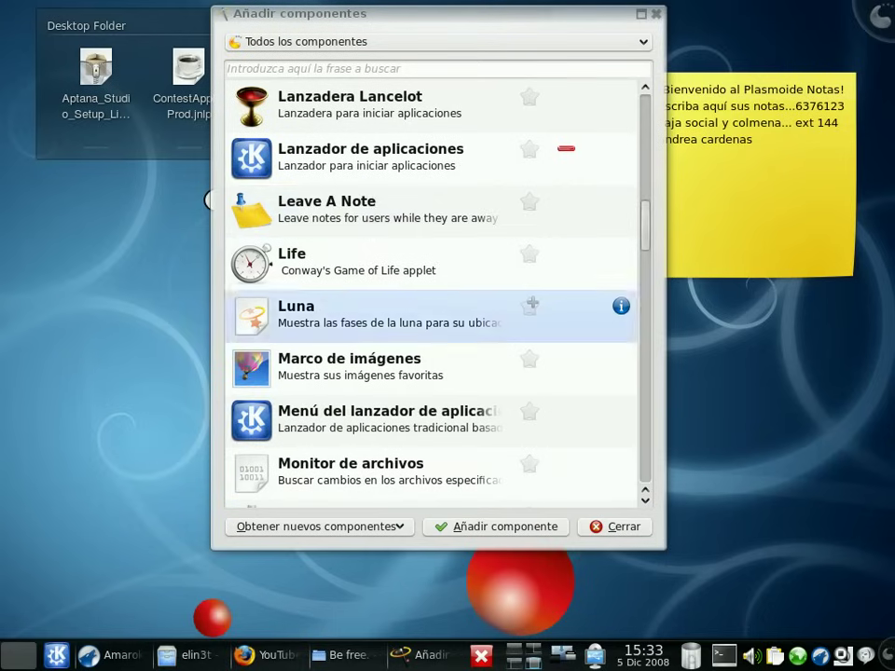
scroll(359, 305, up, 10)
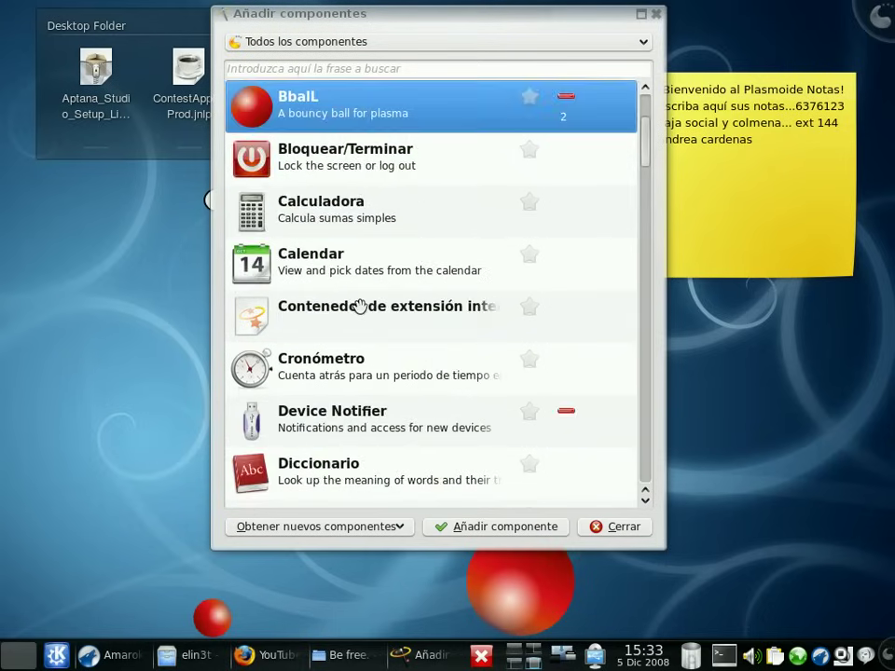
scroll(359, 242, up, 1)
scroll(362, 276, down, 10)
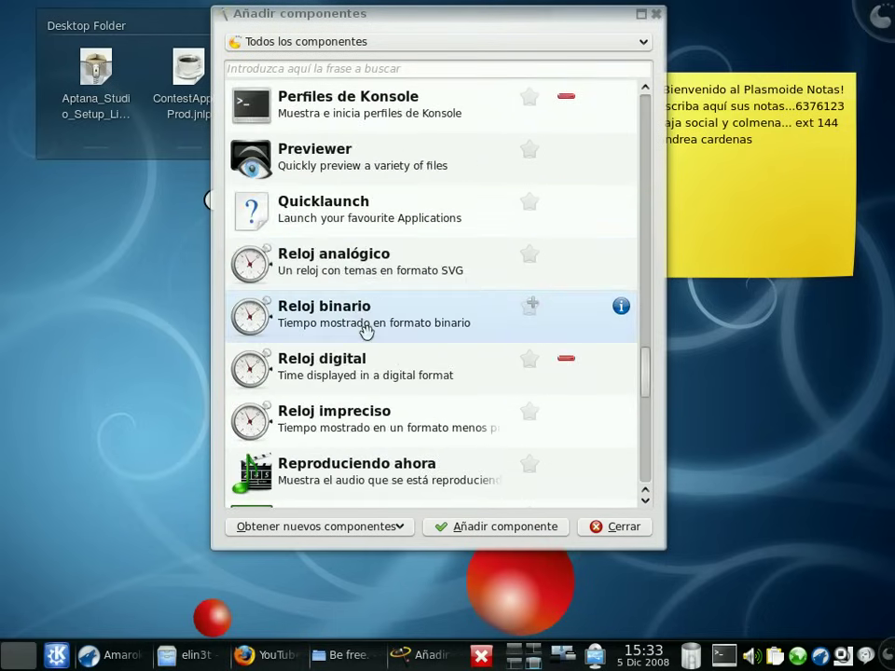
drag(365, 175, 365, 212)
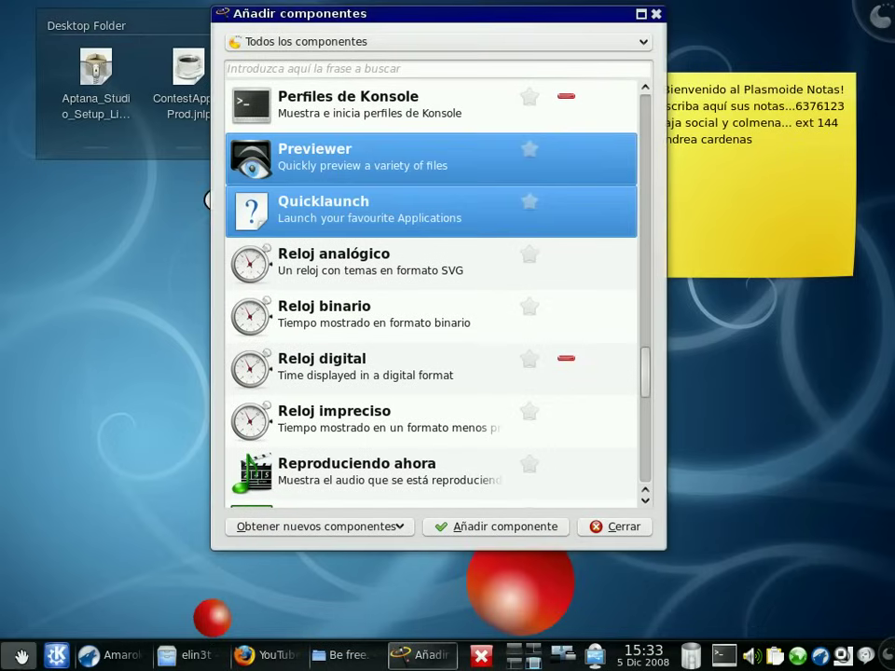
click(269, 153)
drag(269, 153, 177, 358)
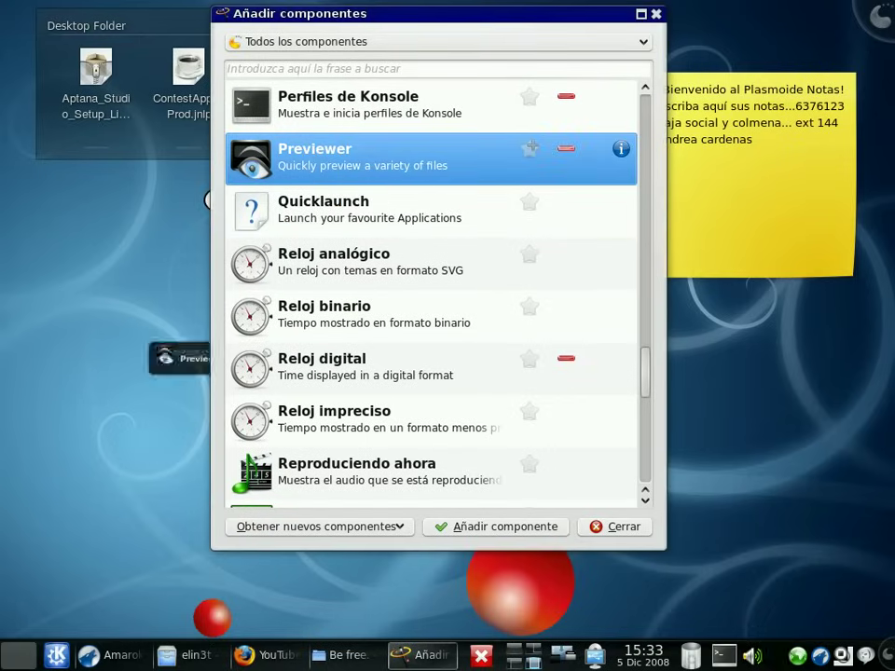
click(656, 13)
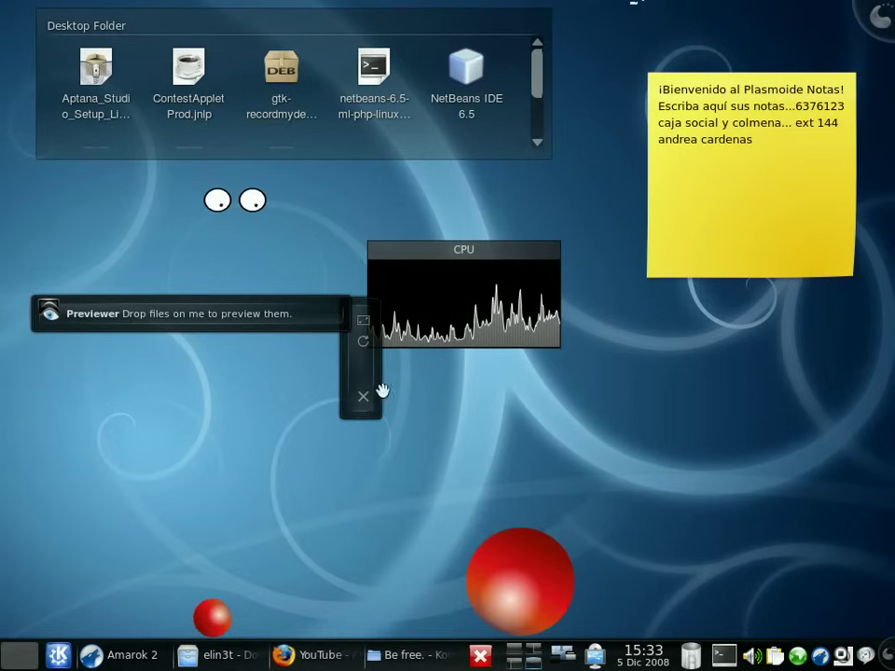
Move the Previewer widget from the desktop into the panel beside the application launcher.
drag(363, 364, 46, 658)
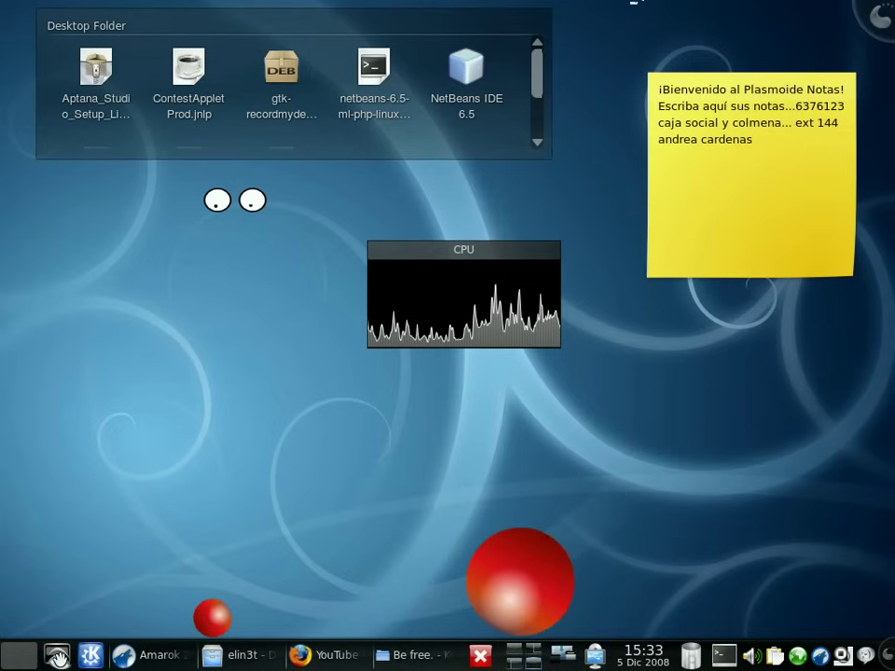
right_click(58, 657)
click(80, 439)
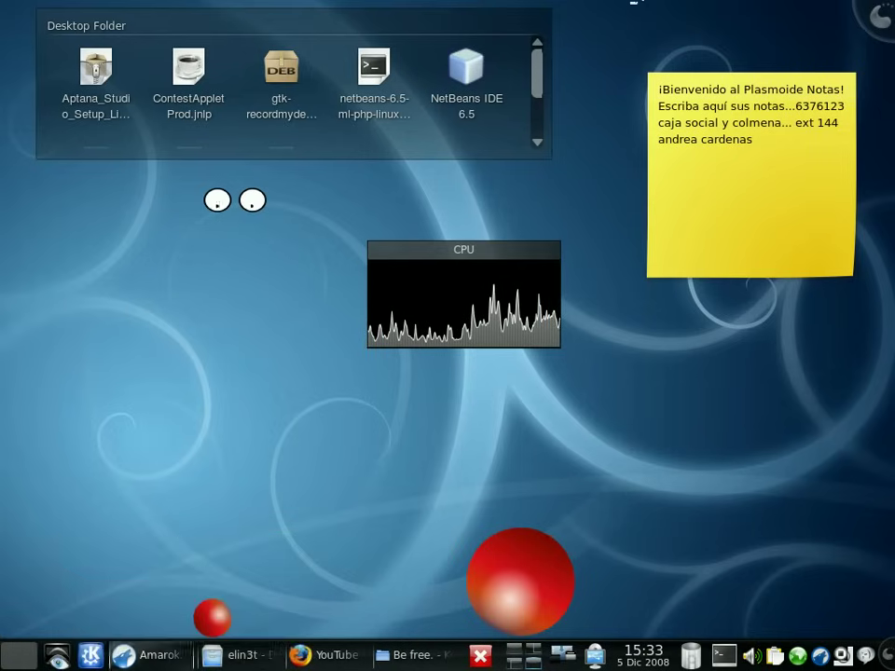
Bring up the Dolphin home folder, preview index.html with the Previewer widget, and close the preview.
click(411, 655)
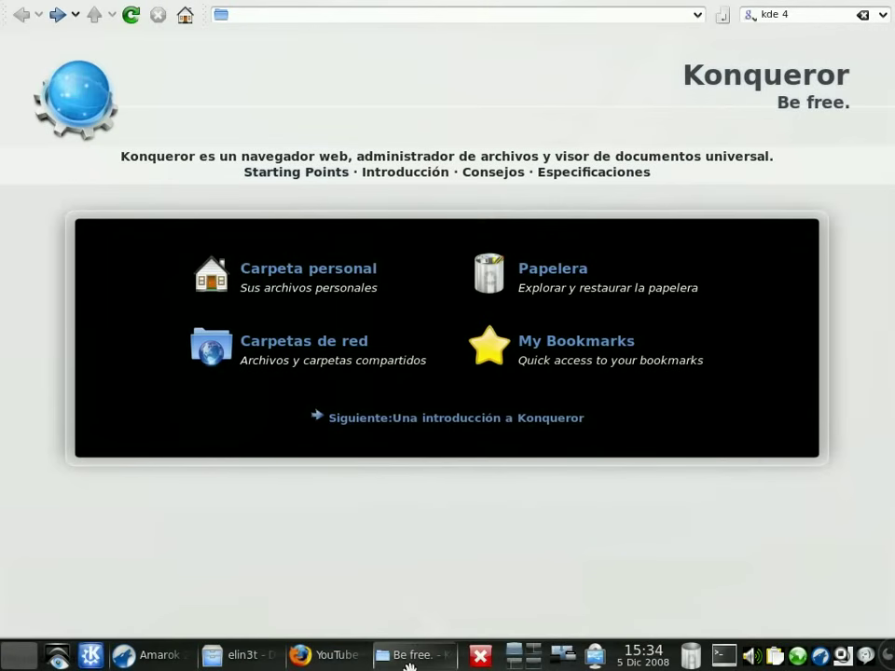
click(240, 656)
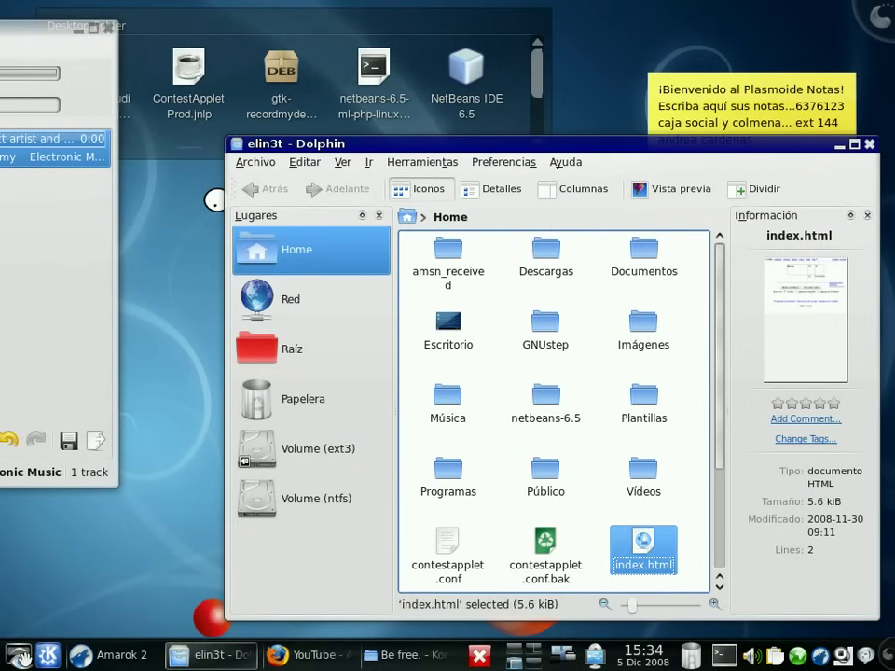
click(16, 658)
click(65, 591)
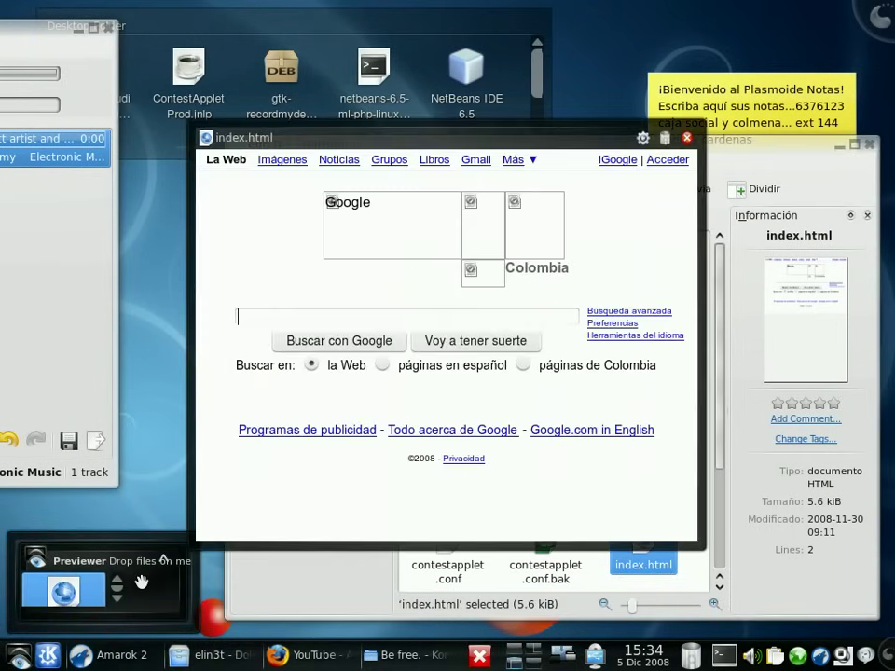
click(687, 140)
Load out-2.ogv from the home folder into the Previewer widget, open its preview, and close it.
scroll(606, 447, down, 3)
scroll(626, 455, up, 3)
scroll(587, 460, down, 3)
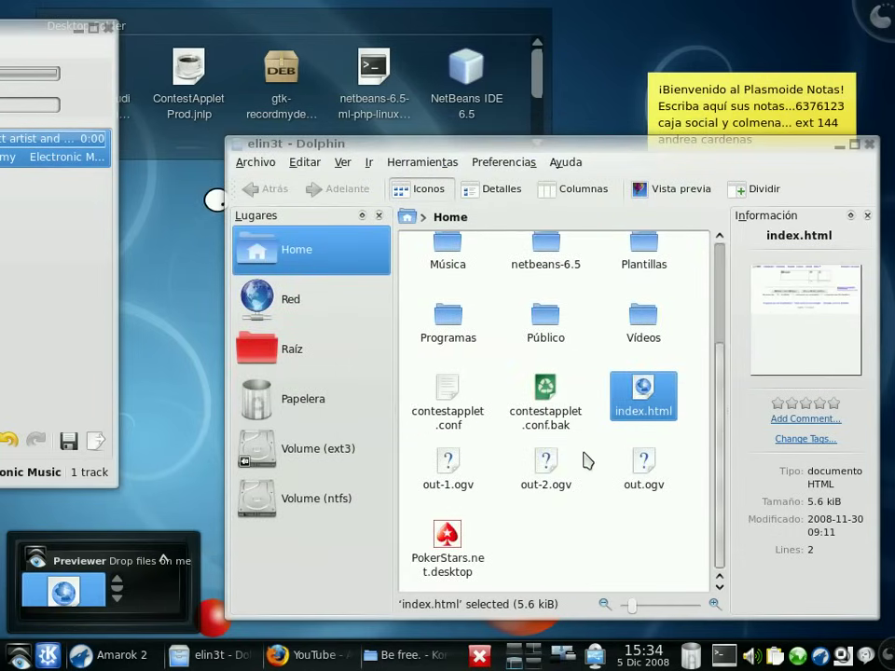
scroll(587, 460, up, 3)
scroll(570, 466, down, 3)
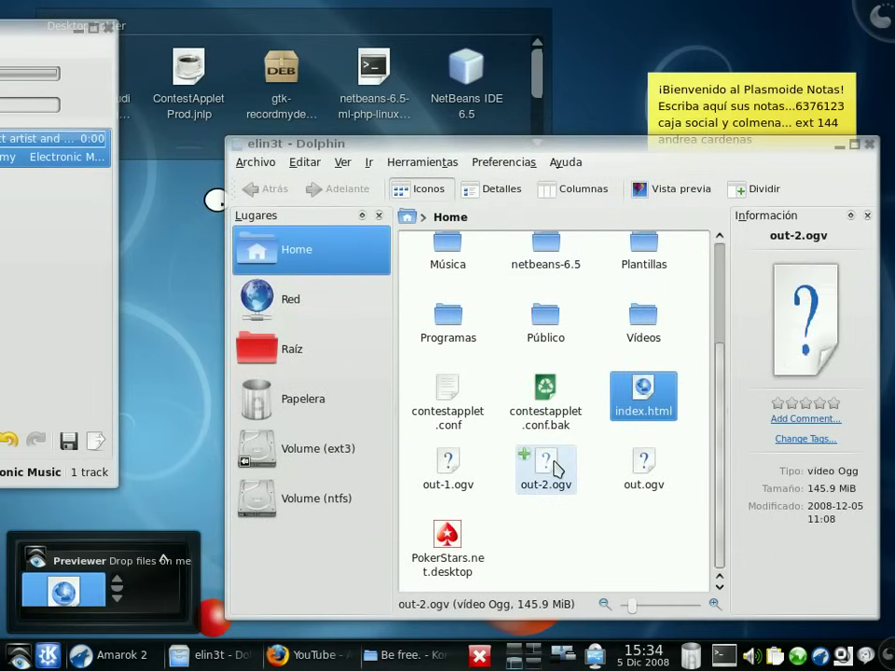
drag(556, 468, 20, 658)
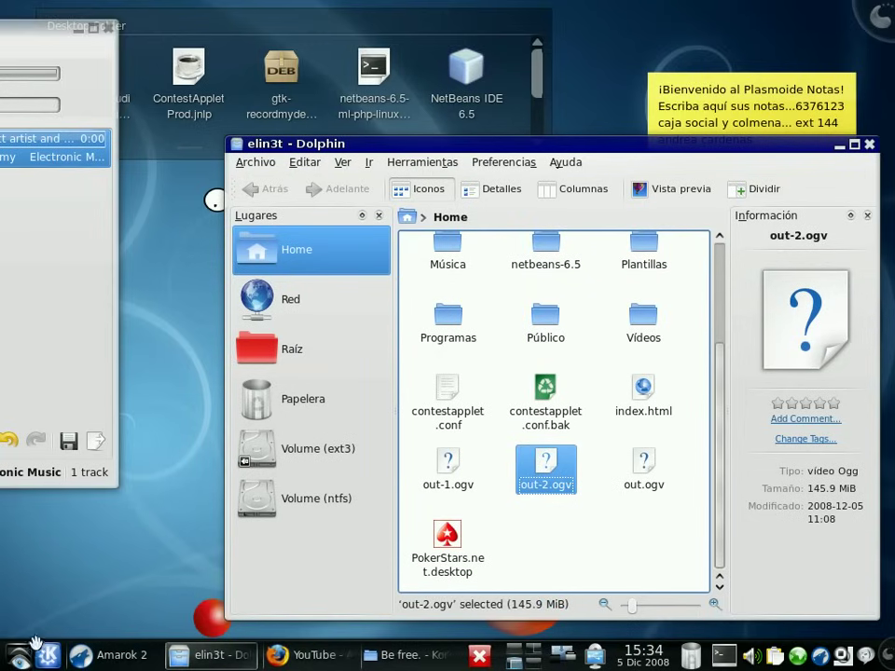
click(20, 658)
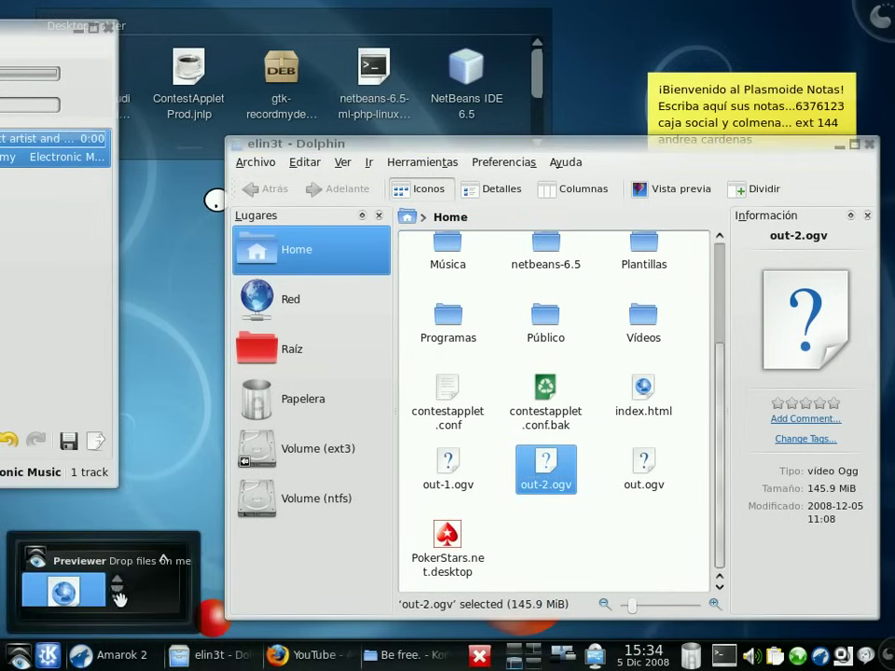
drag(119, 596, 65, 589)
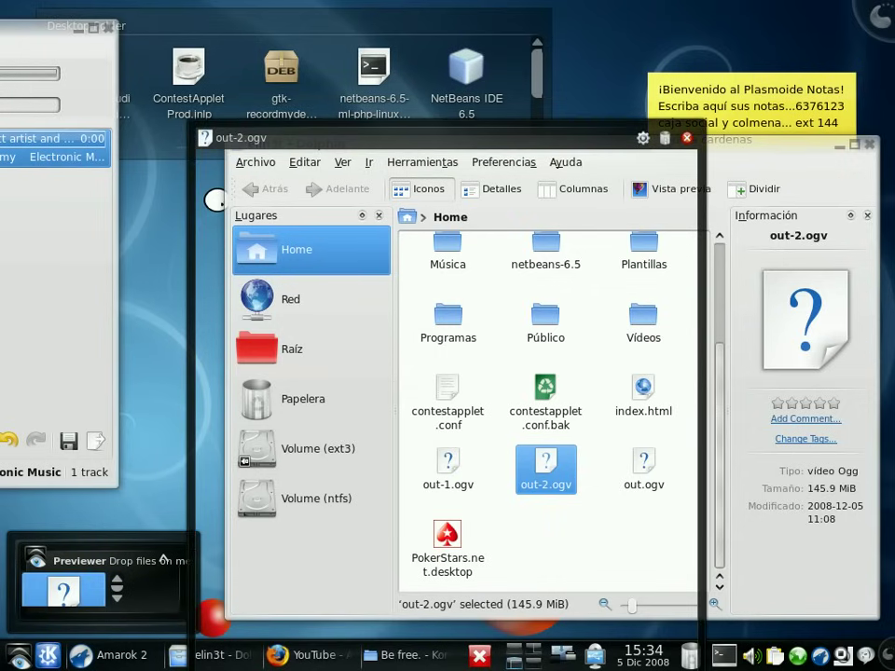
click(687, 138)
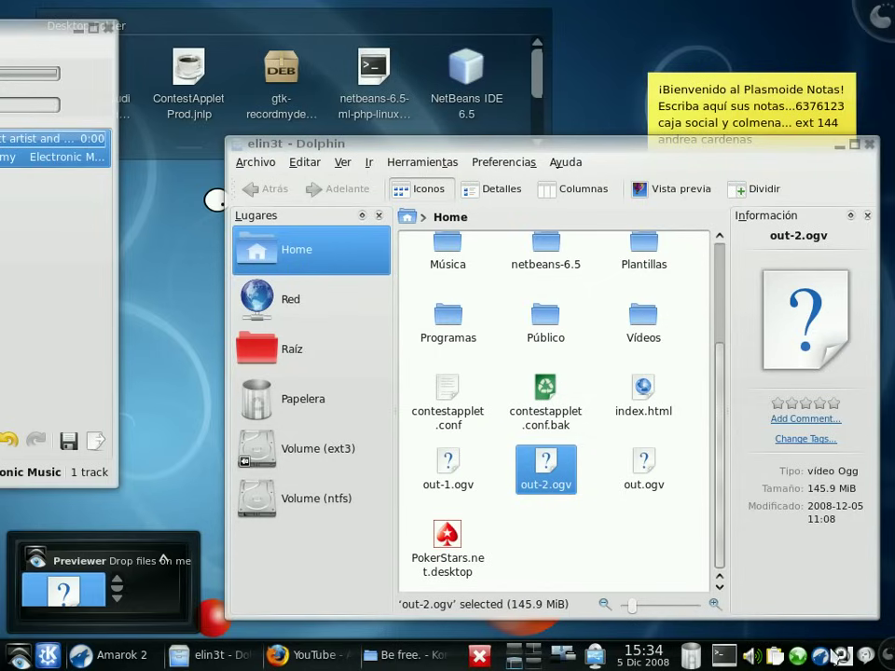